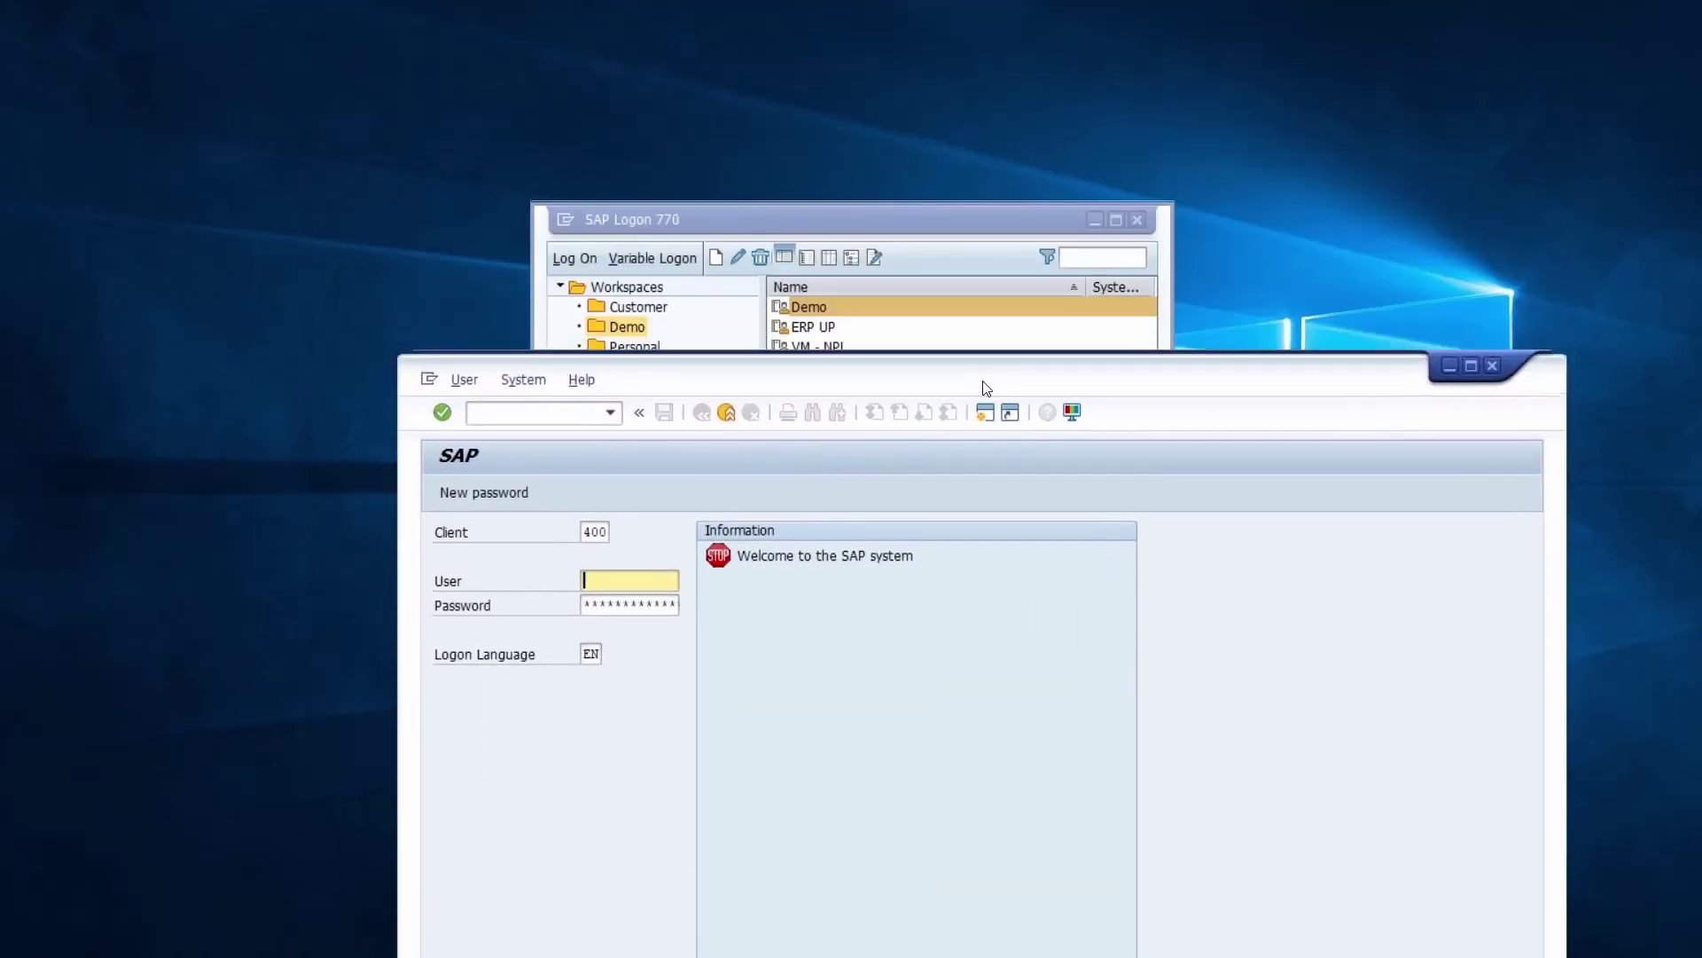
# - Move the logon window aside to view the SAPMSYST 0020 layout in the Screen Painter
pyautogui.moveTo(985, 387); pyautogui.dragTo(772, 103)
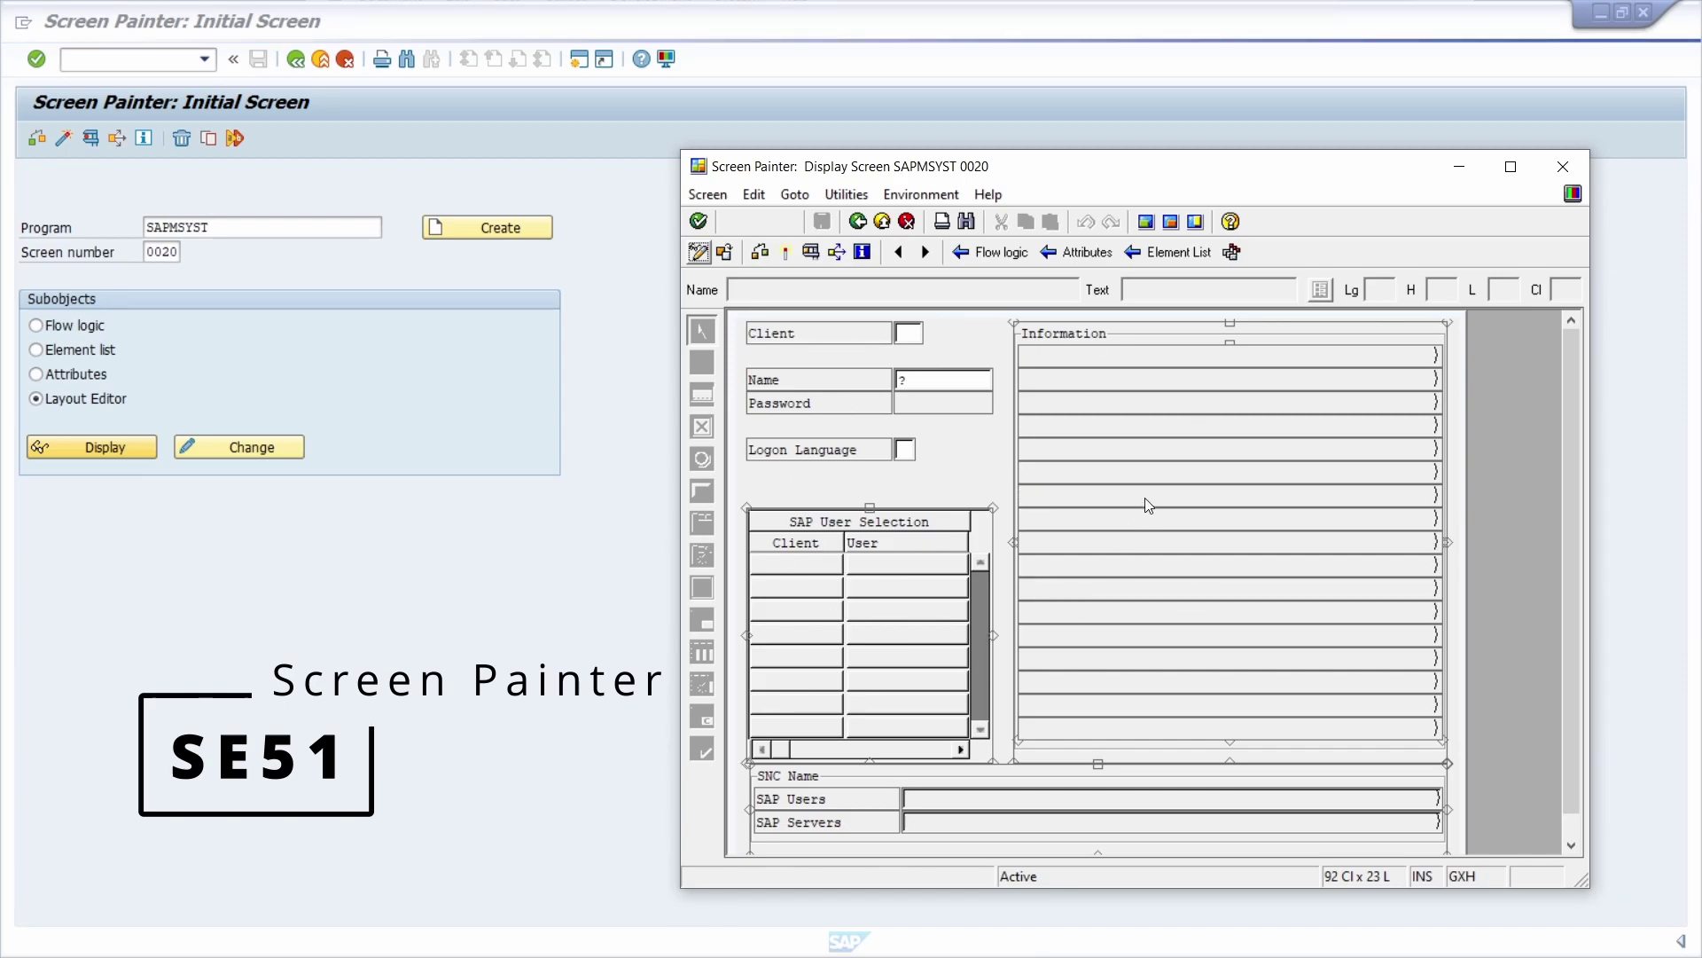
# - Close the SAPMSYST 0020 screen layout window to return to the Screen Painter start screen
pyautogui.moveTo(1215, 171); pyautogui.dragTo(1177, 146)
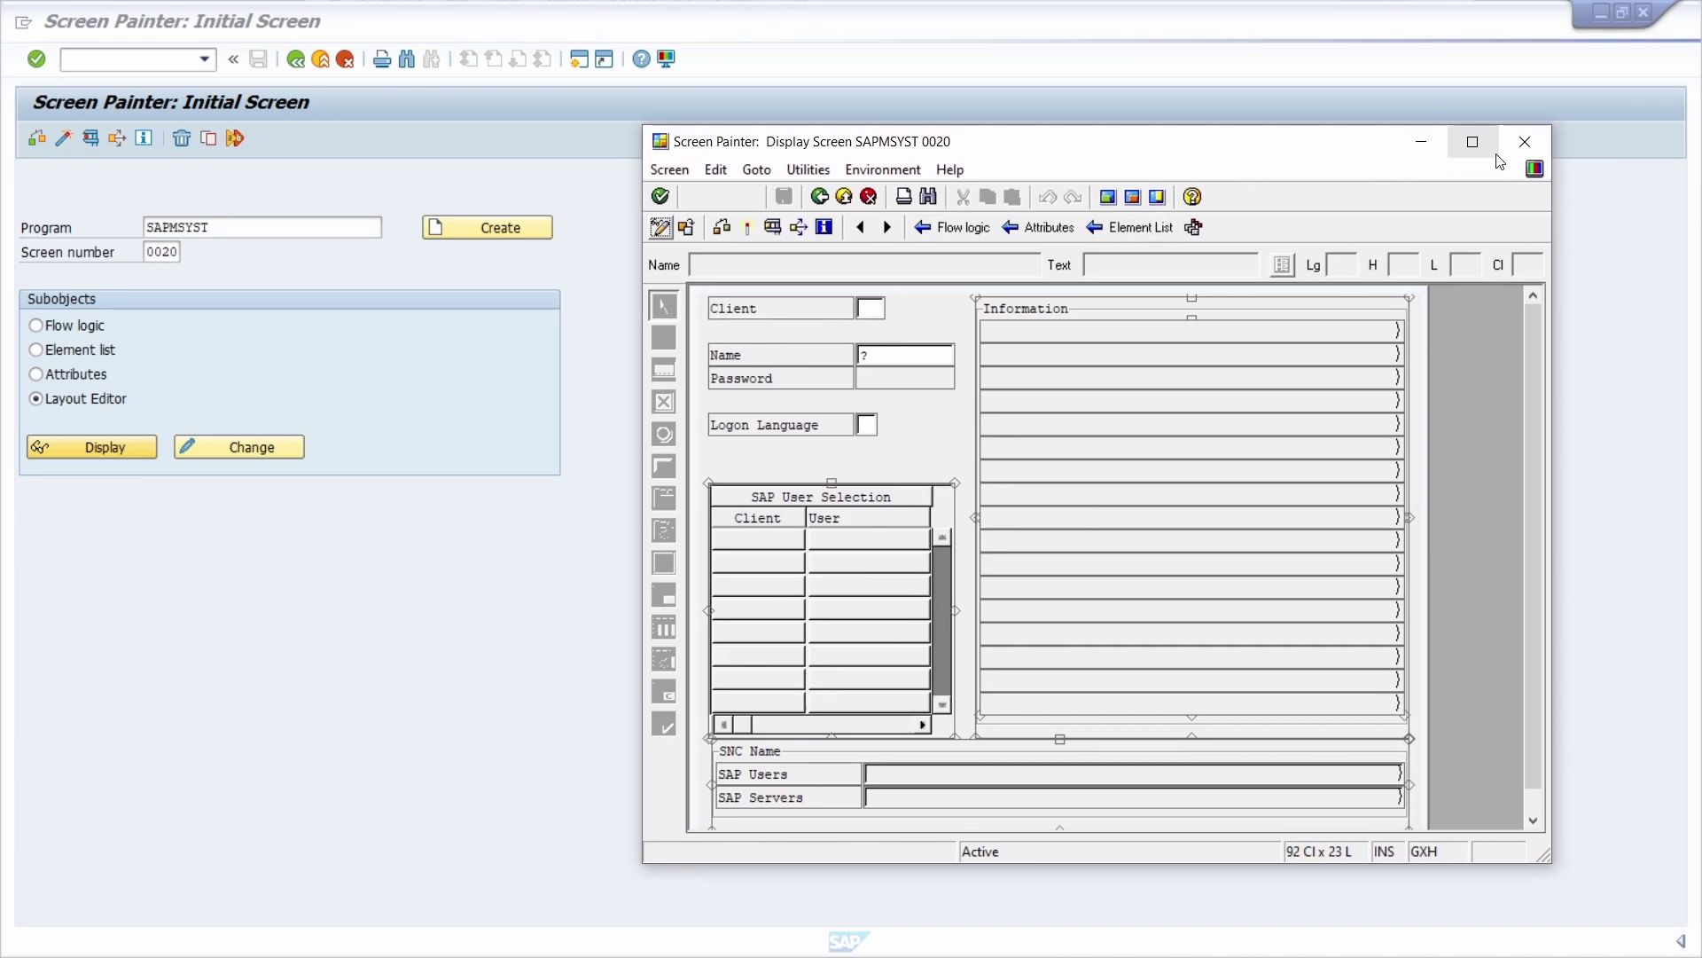
pyautogui.click(1525, 141)
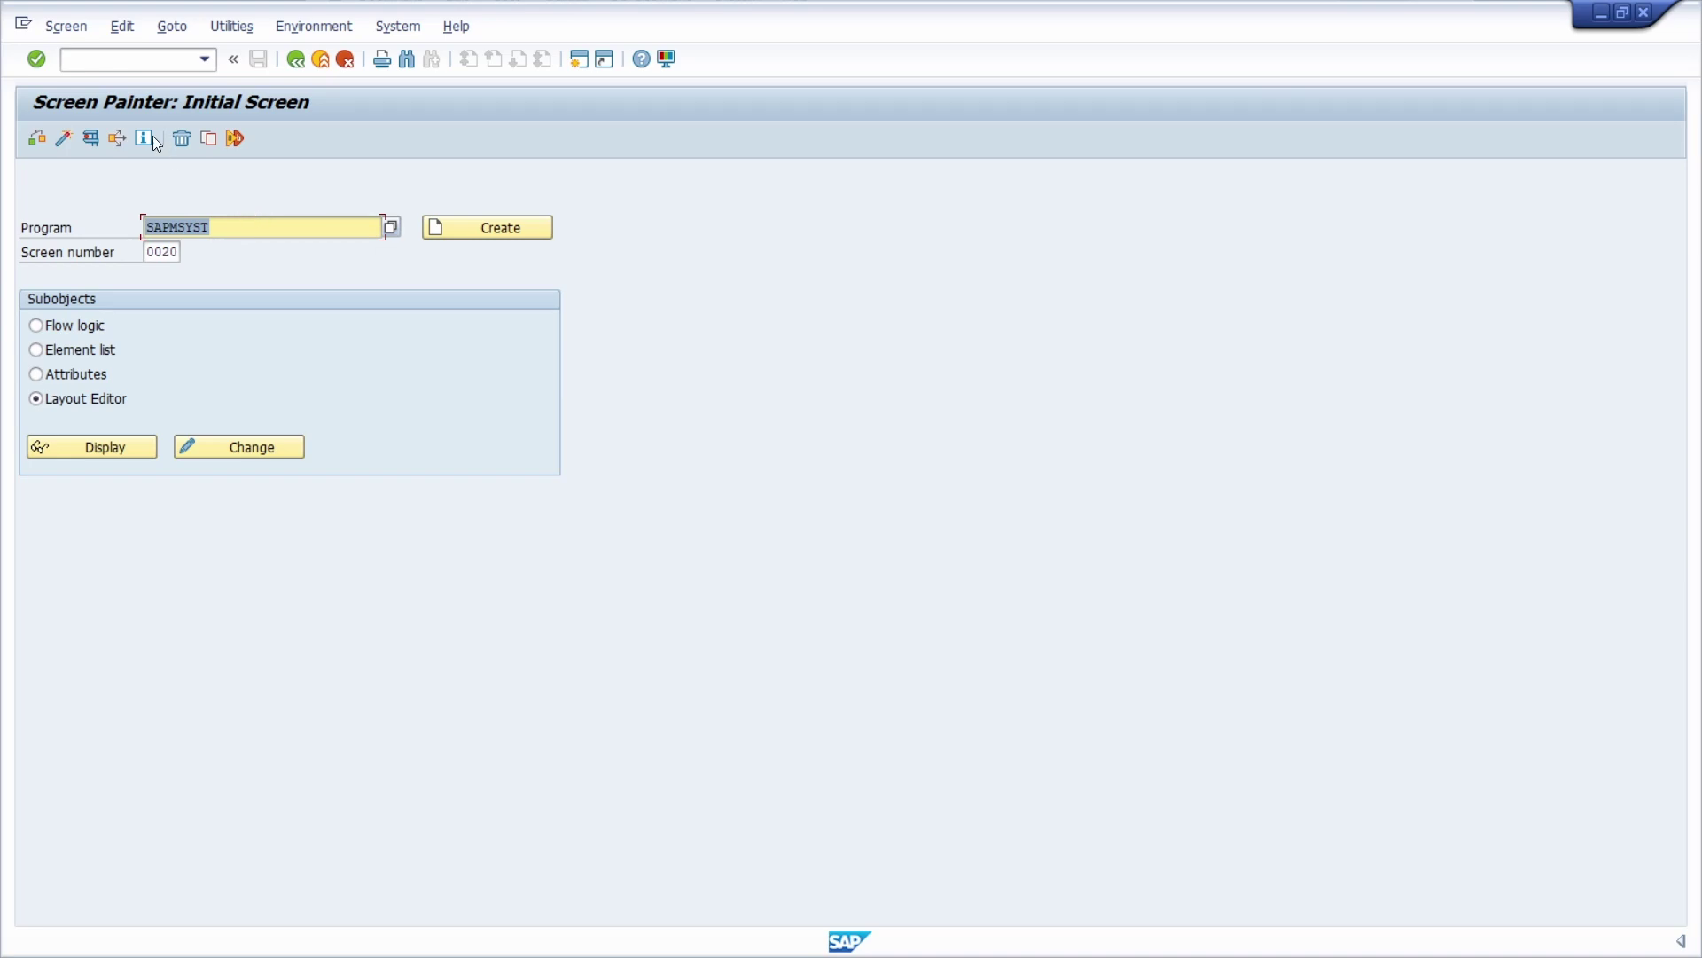
# - Start transaction SE61 via /nse61 and focus the Document Class field
pyautogui.click(129, 53)
pyautogui.write('/')
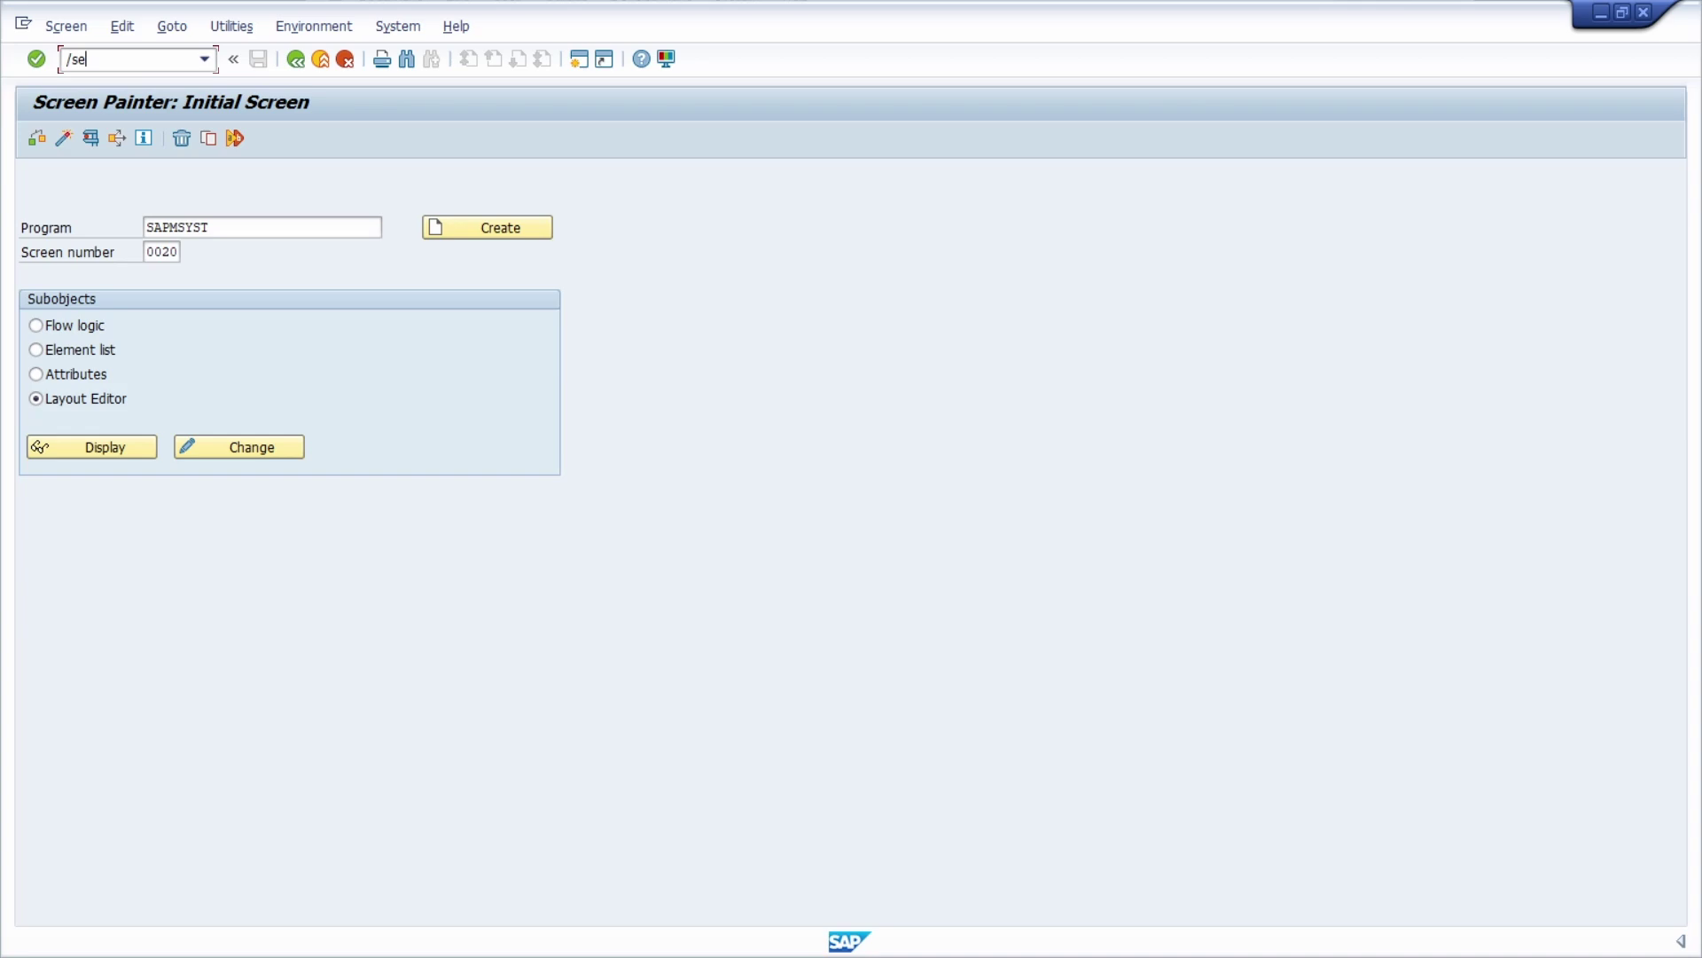
pyautogui.write('nse')
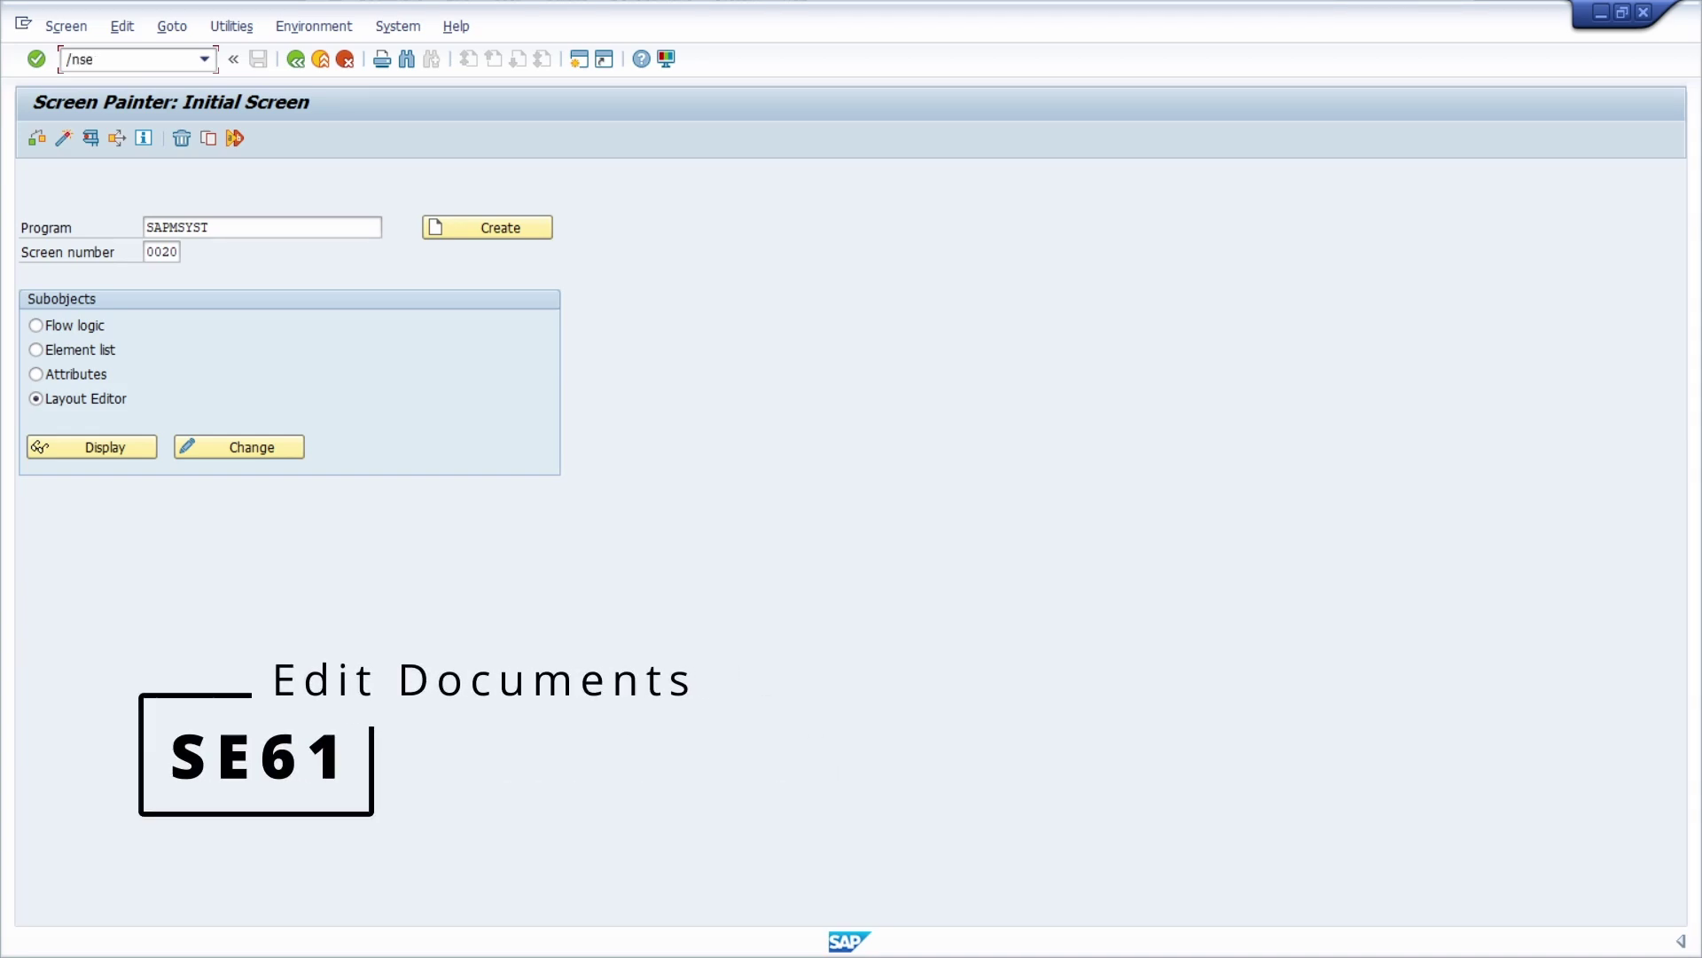
pyautogui.write('61')
pyautogui.press('Return')
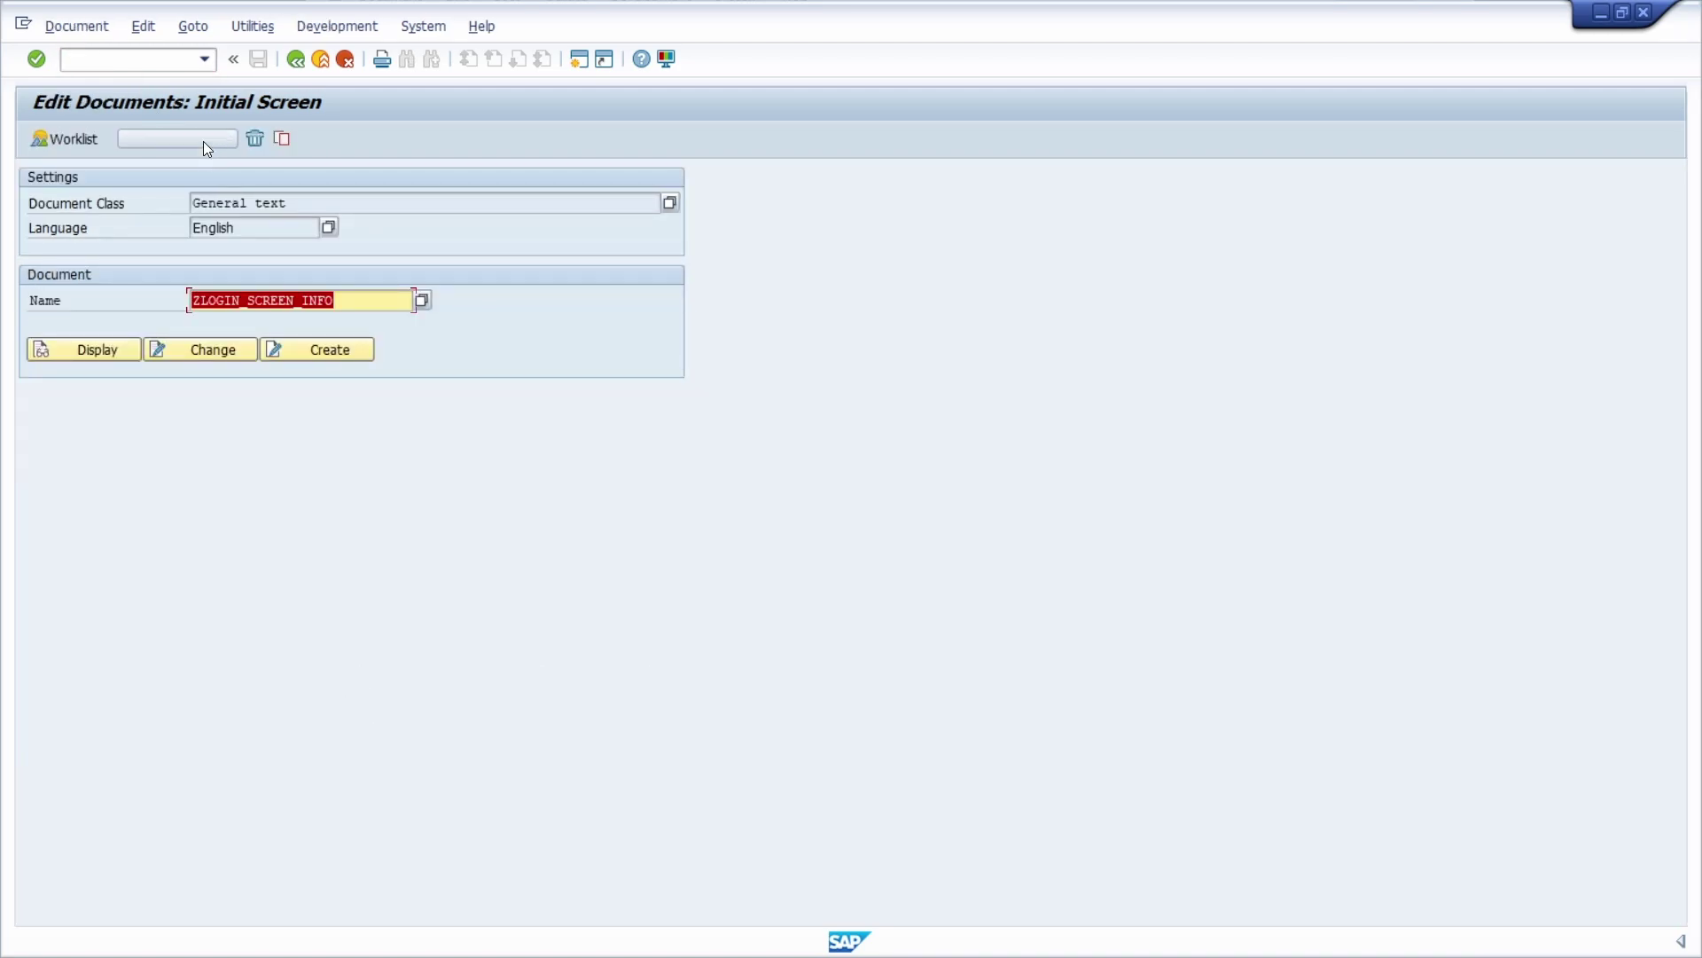
pyautogui.click(341, 231)
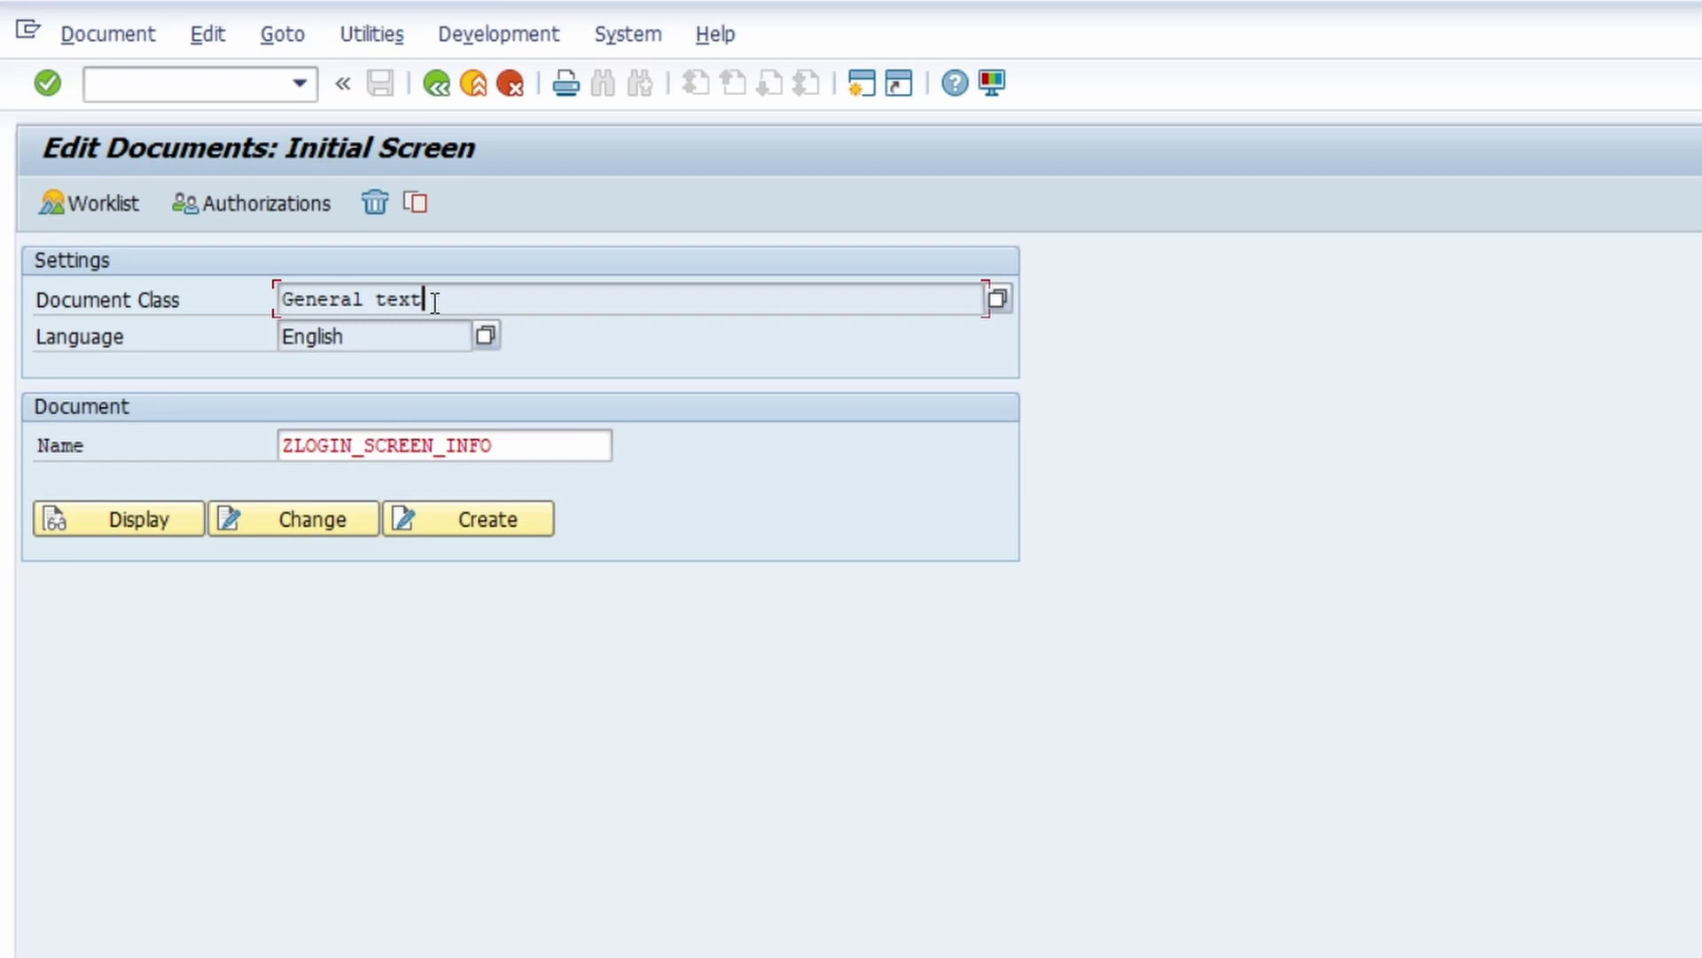
# - Choose document class General text (TX) by filtering the value list on title 'General text'
pyautogui.click(998, 299)
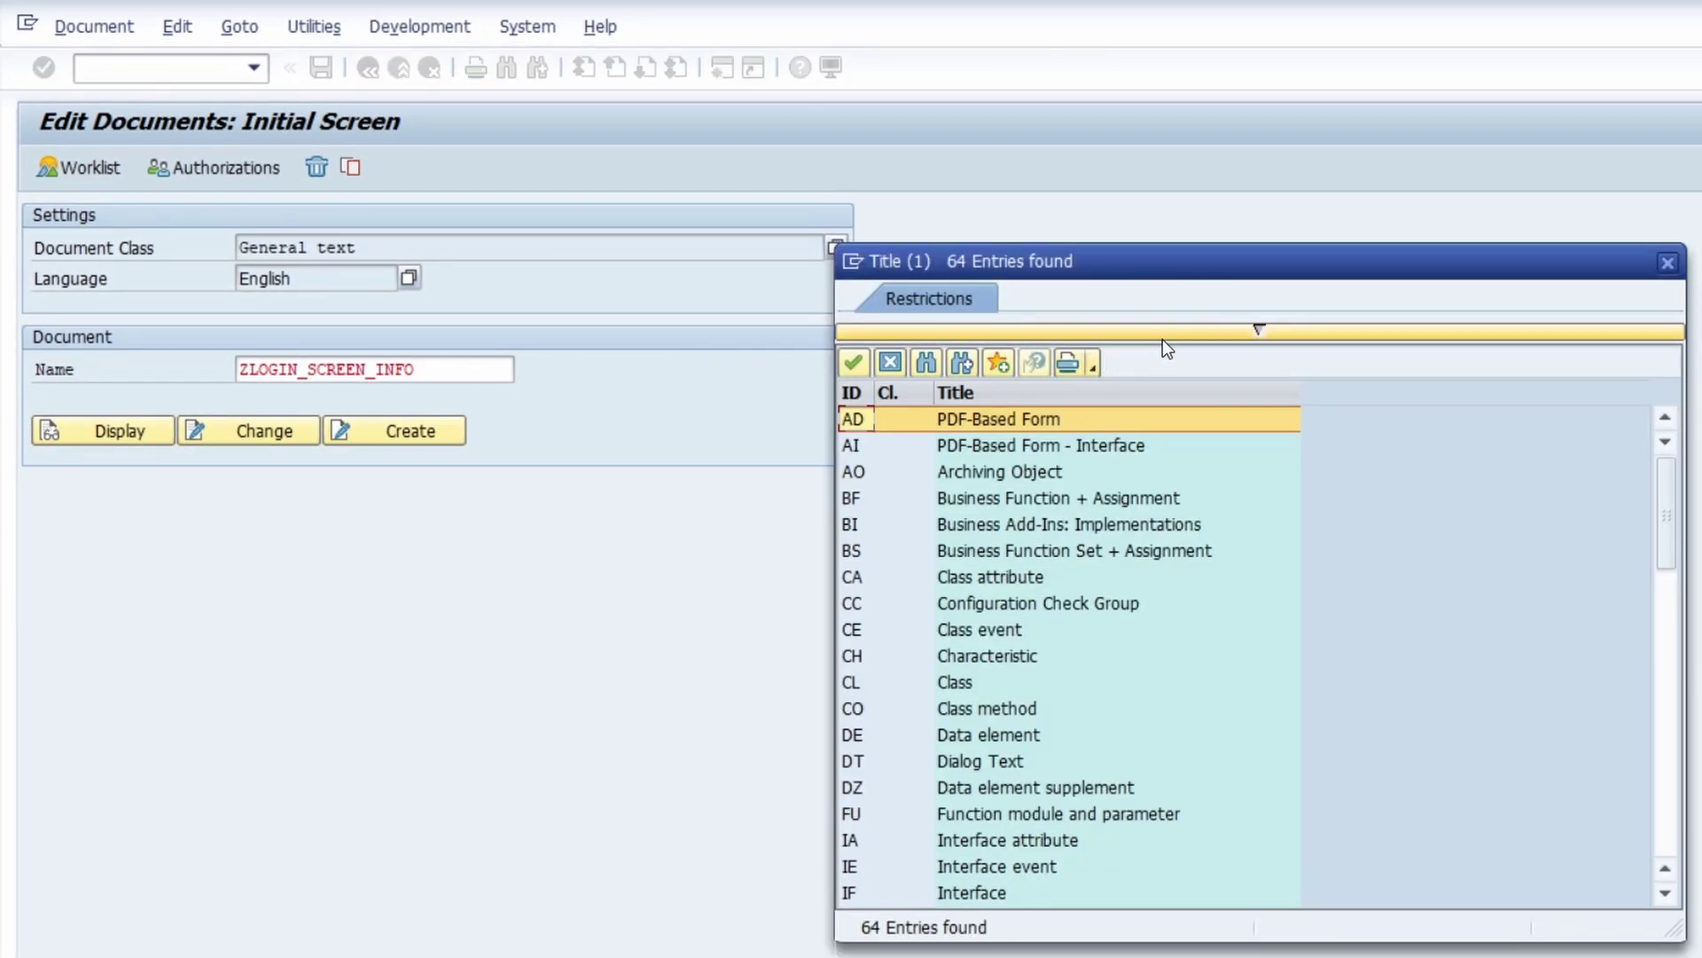
pyautogui.click(1161, 340)
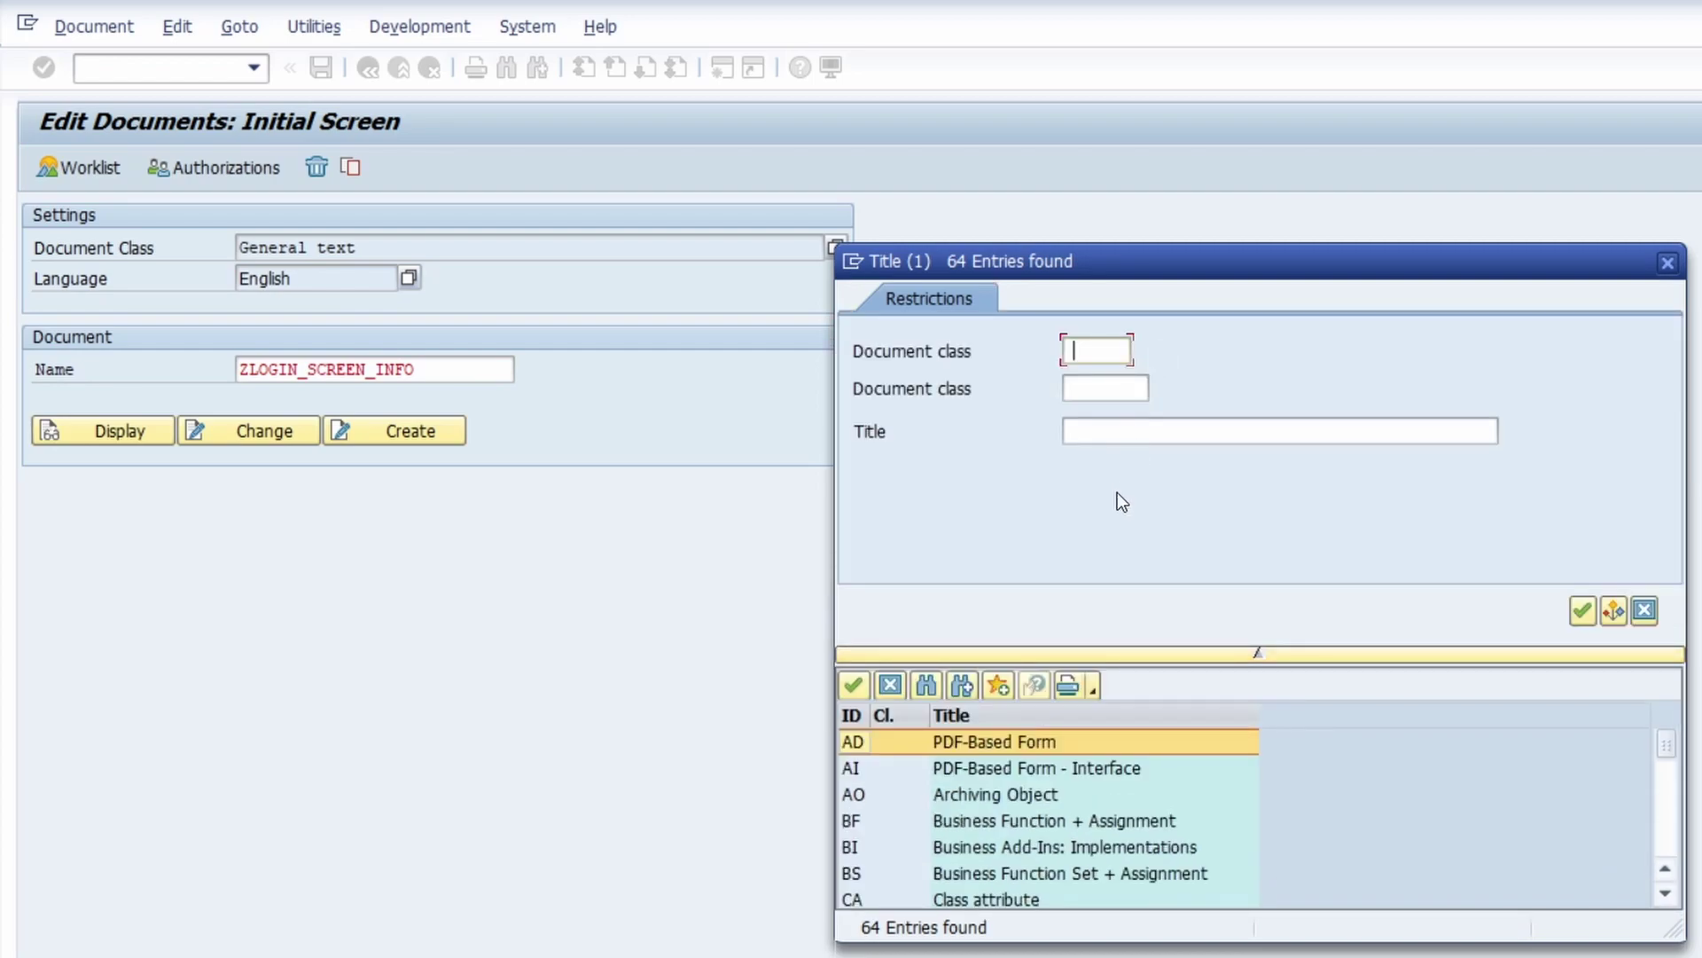
pyautogui.click(1111, 424)
pyautogui.write('General t')
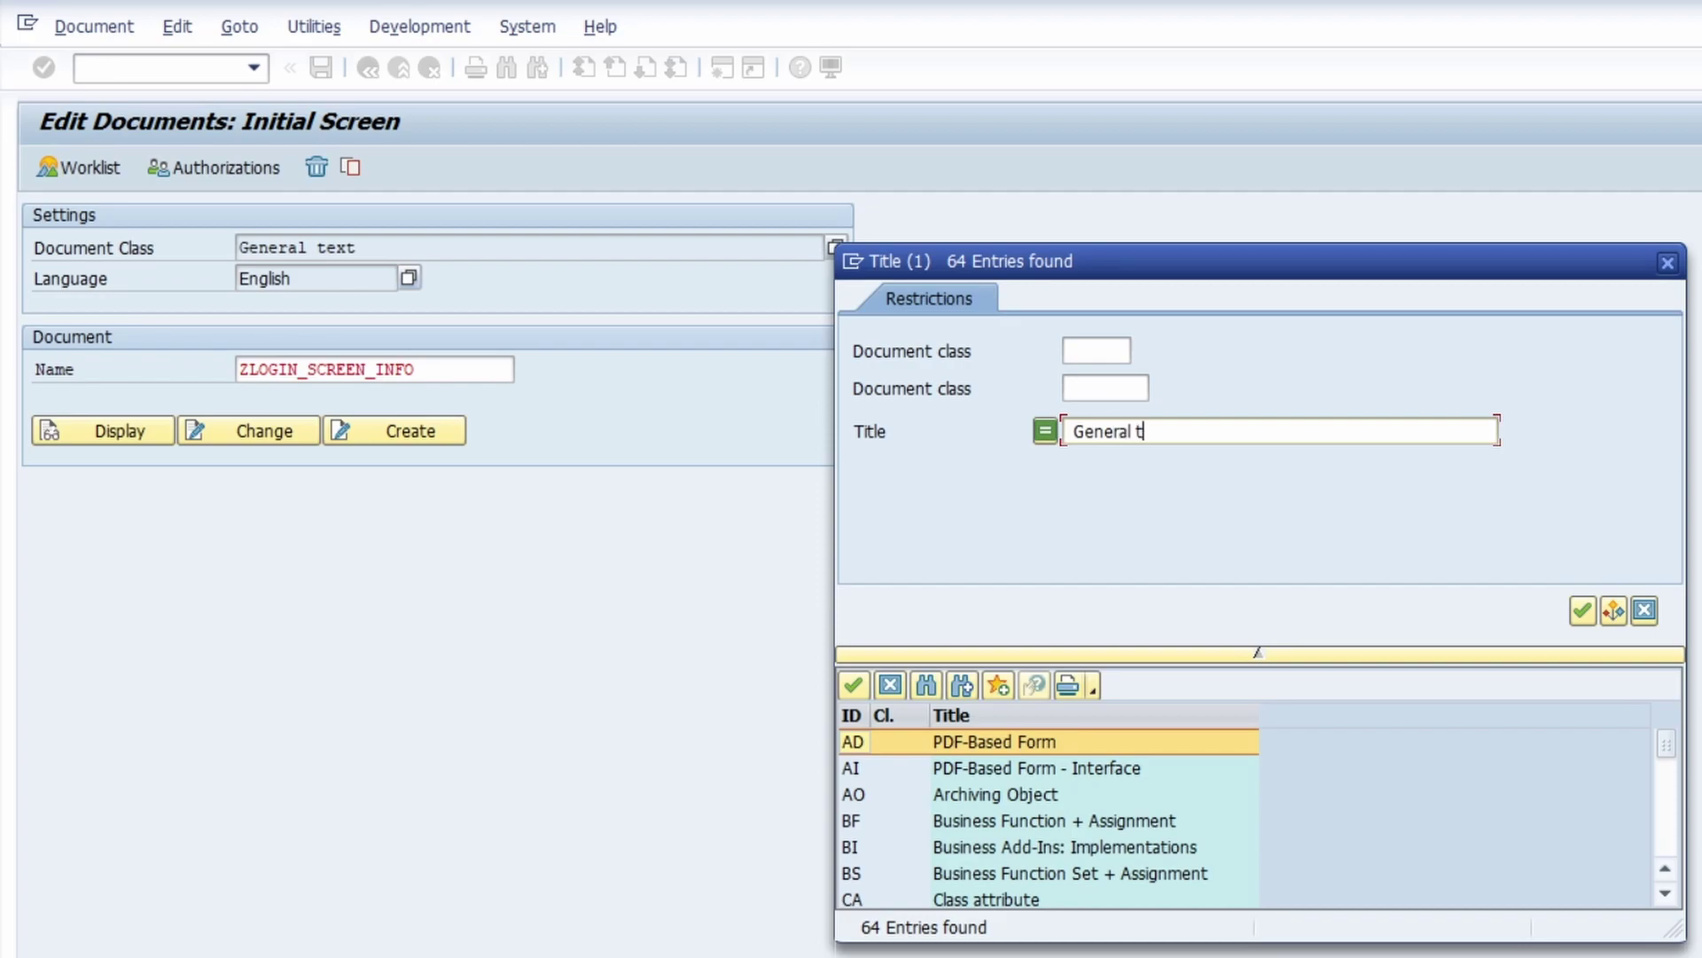
pyautogui.write('ext')
pyautogui.press('Return')
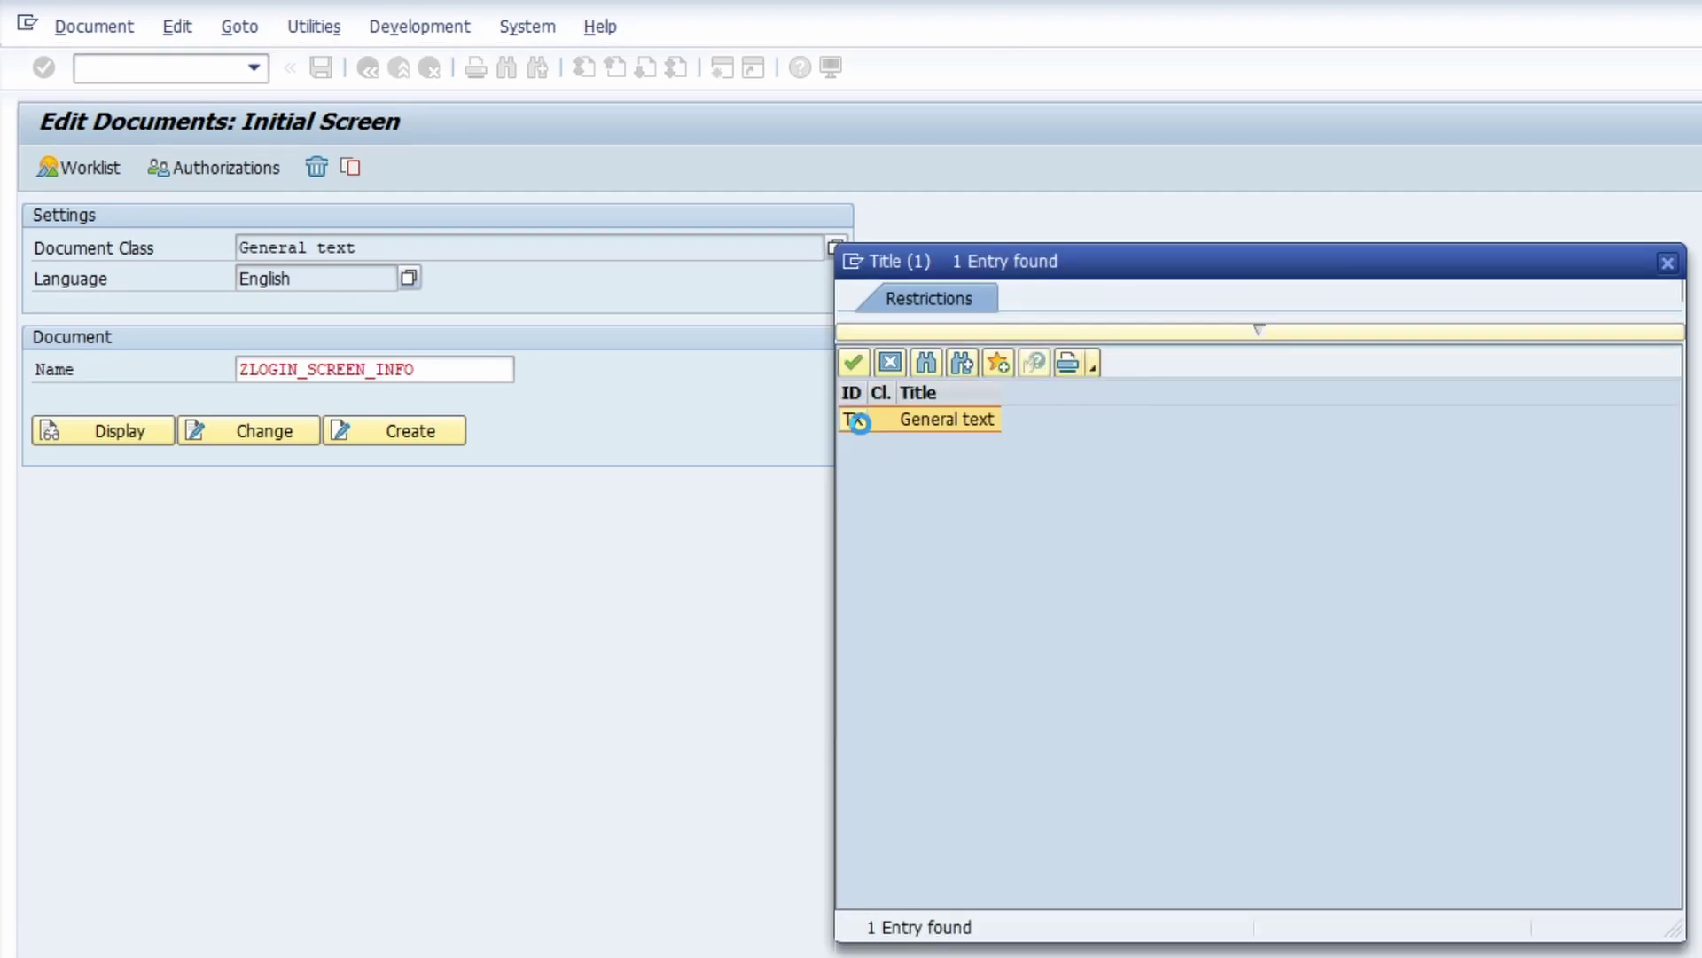
pyautogui.doubleClick(868, 424)
pyautogui.click(371, 251)
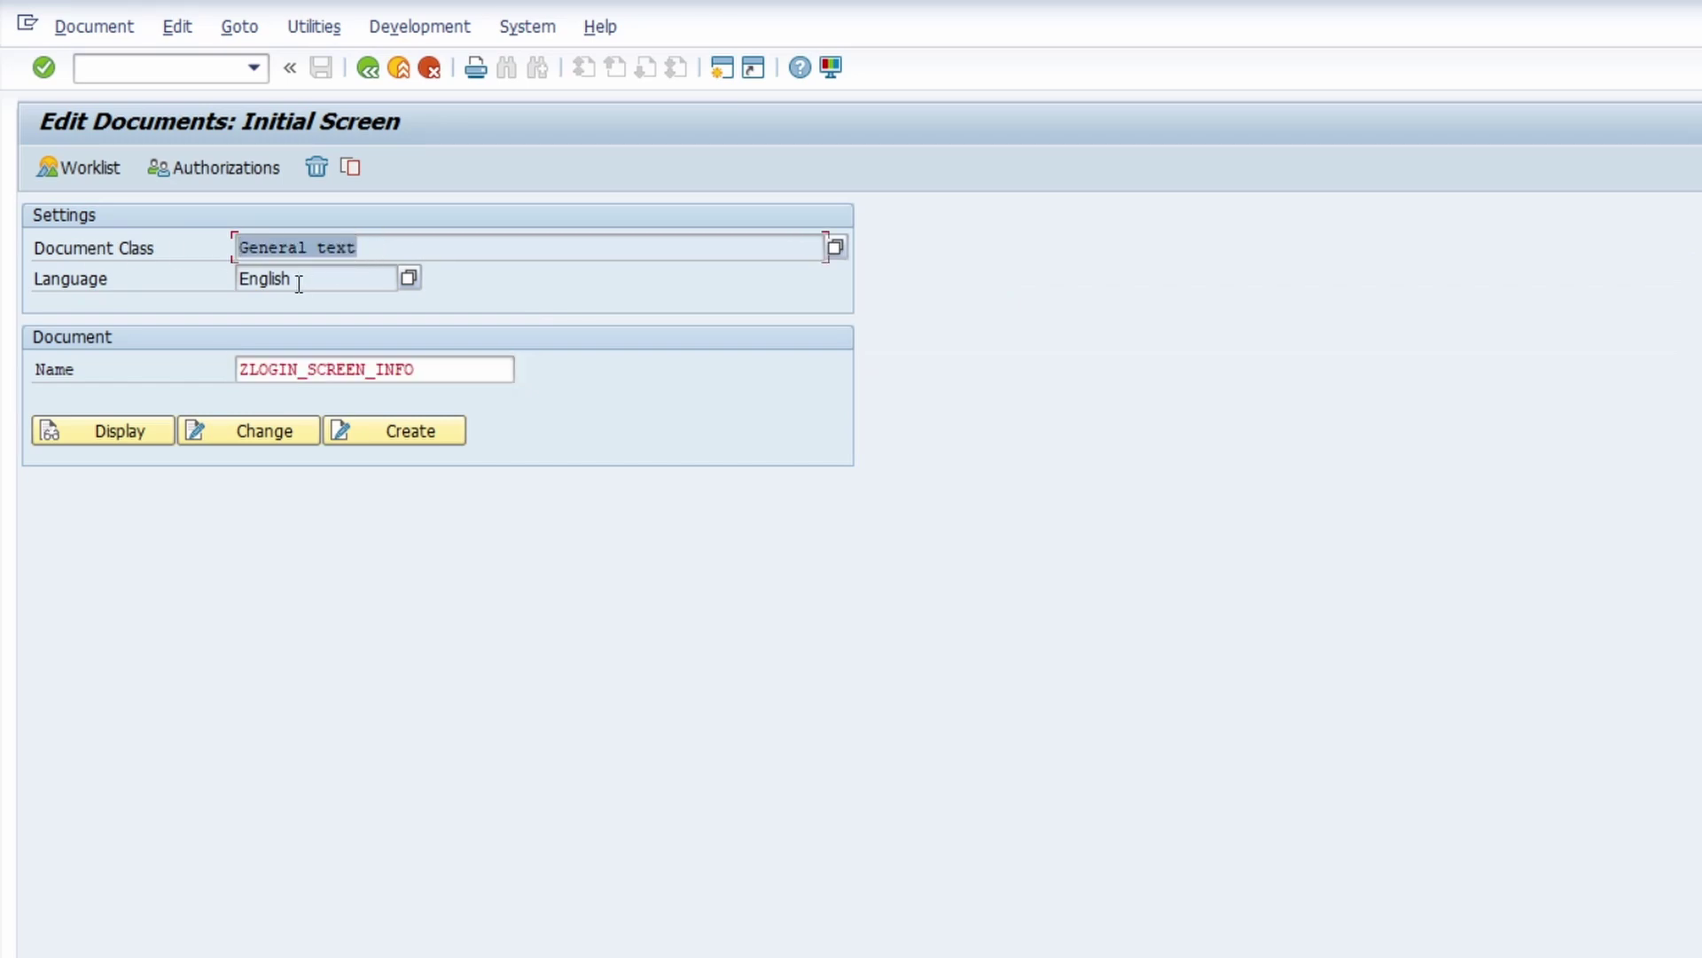
# - Create document ZLOGIN_SCREEN_INFO and confirm the repairs notice to reach its empty editor
pyautogui.click(442, 376)
pyautogui.click(444, 372)
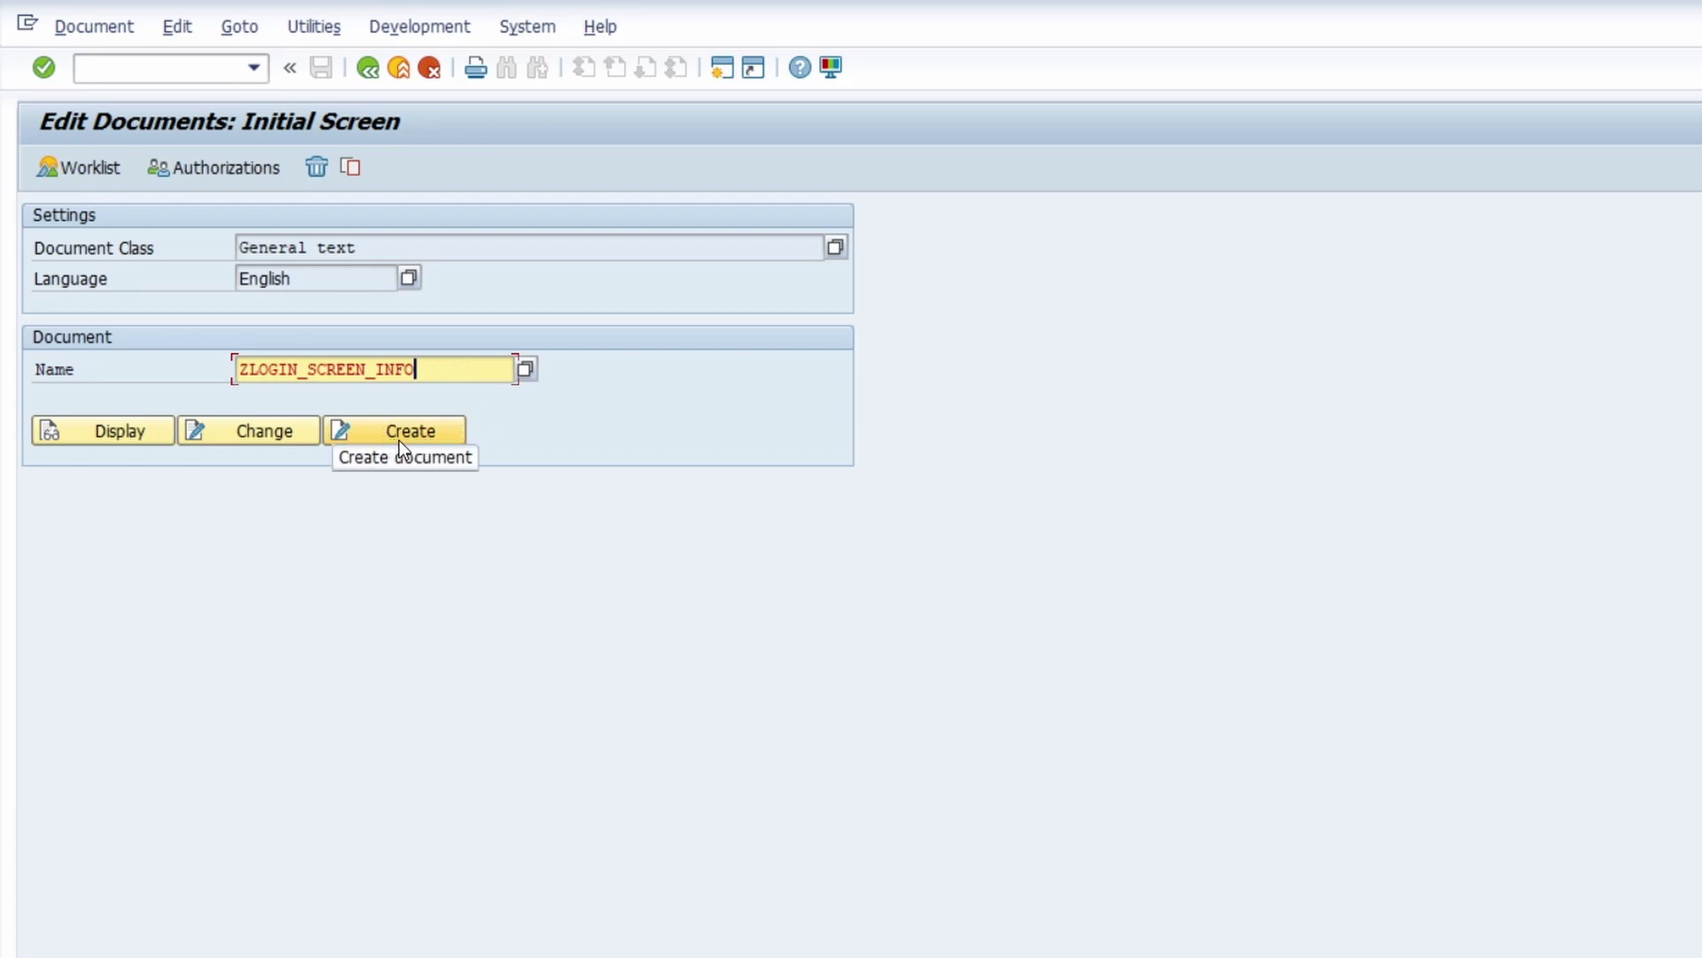
pyautogui.click(376, 435)
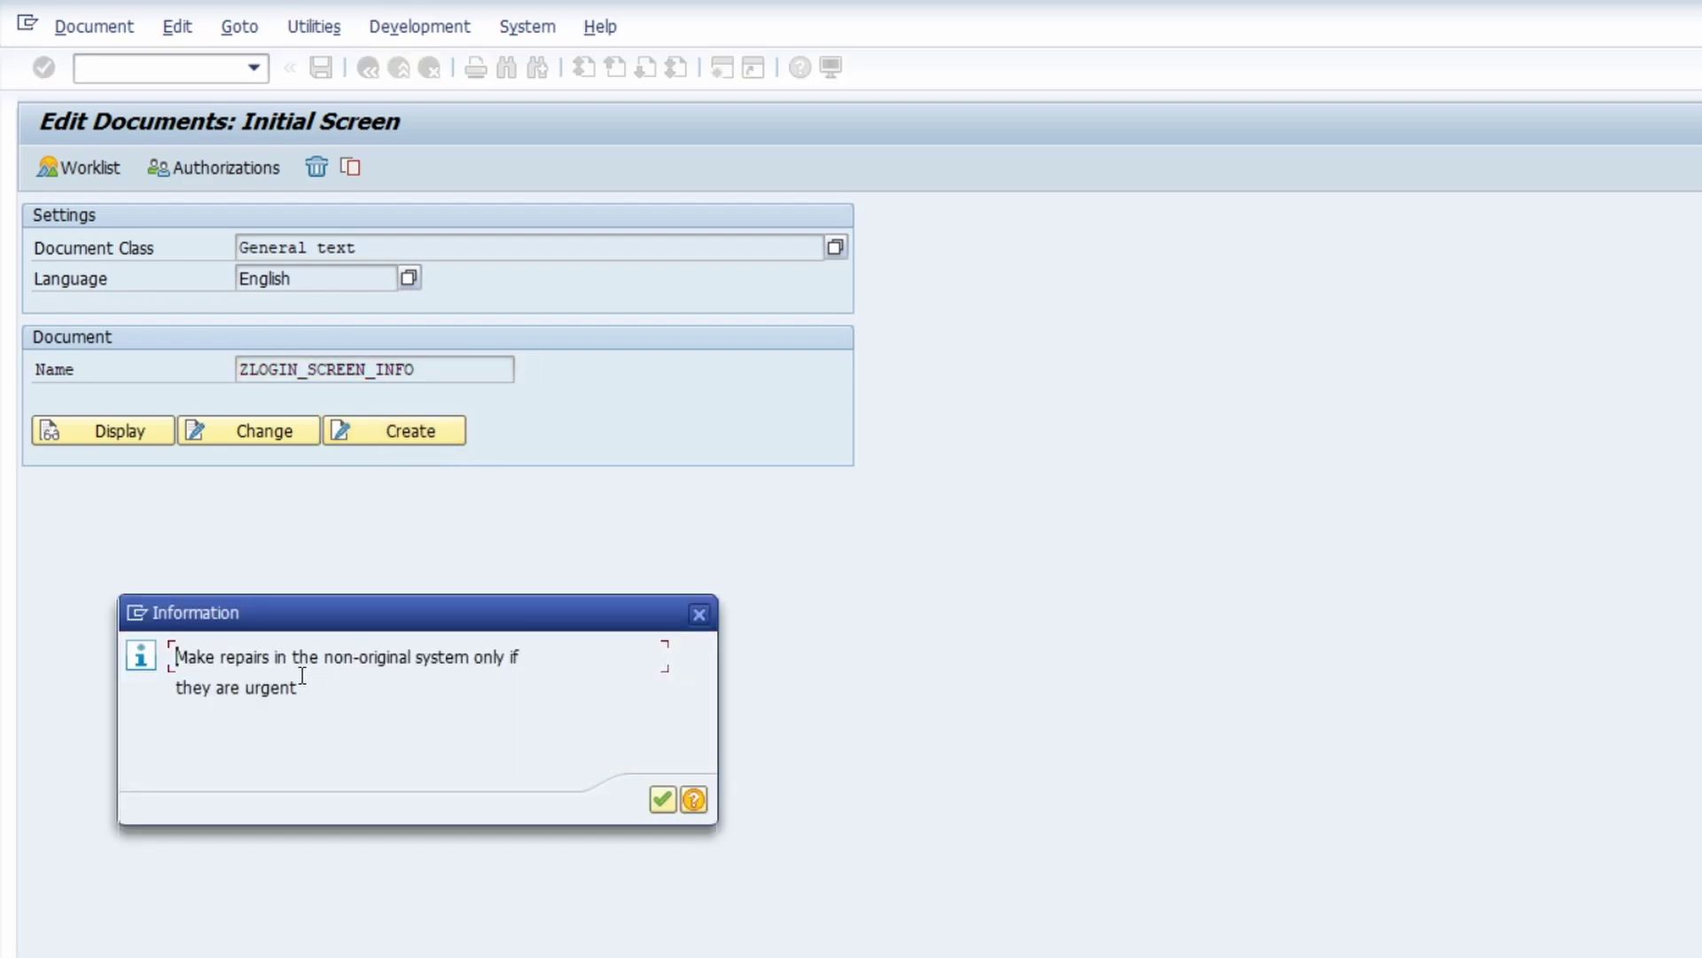
pyautogui.click(661, 800)
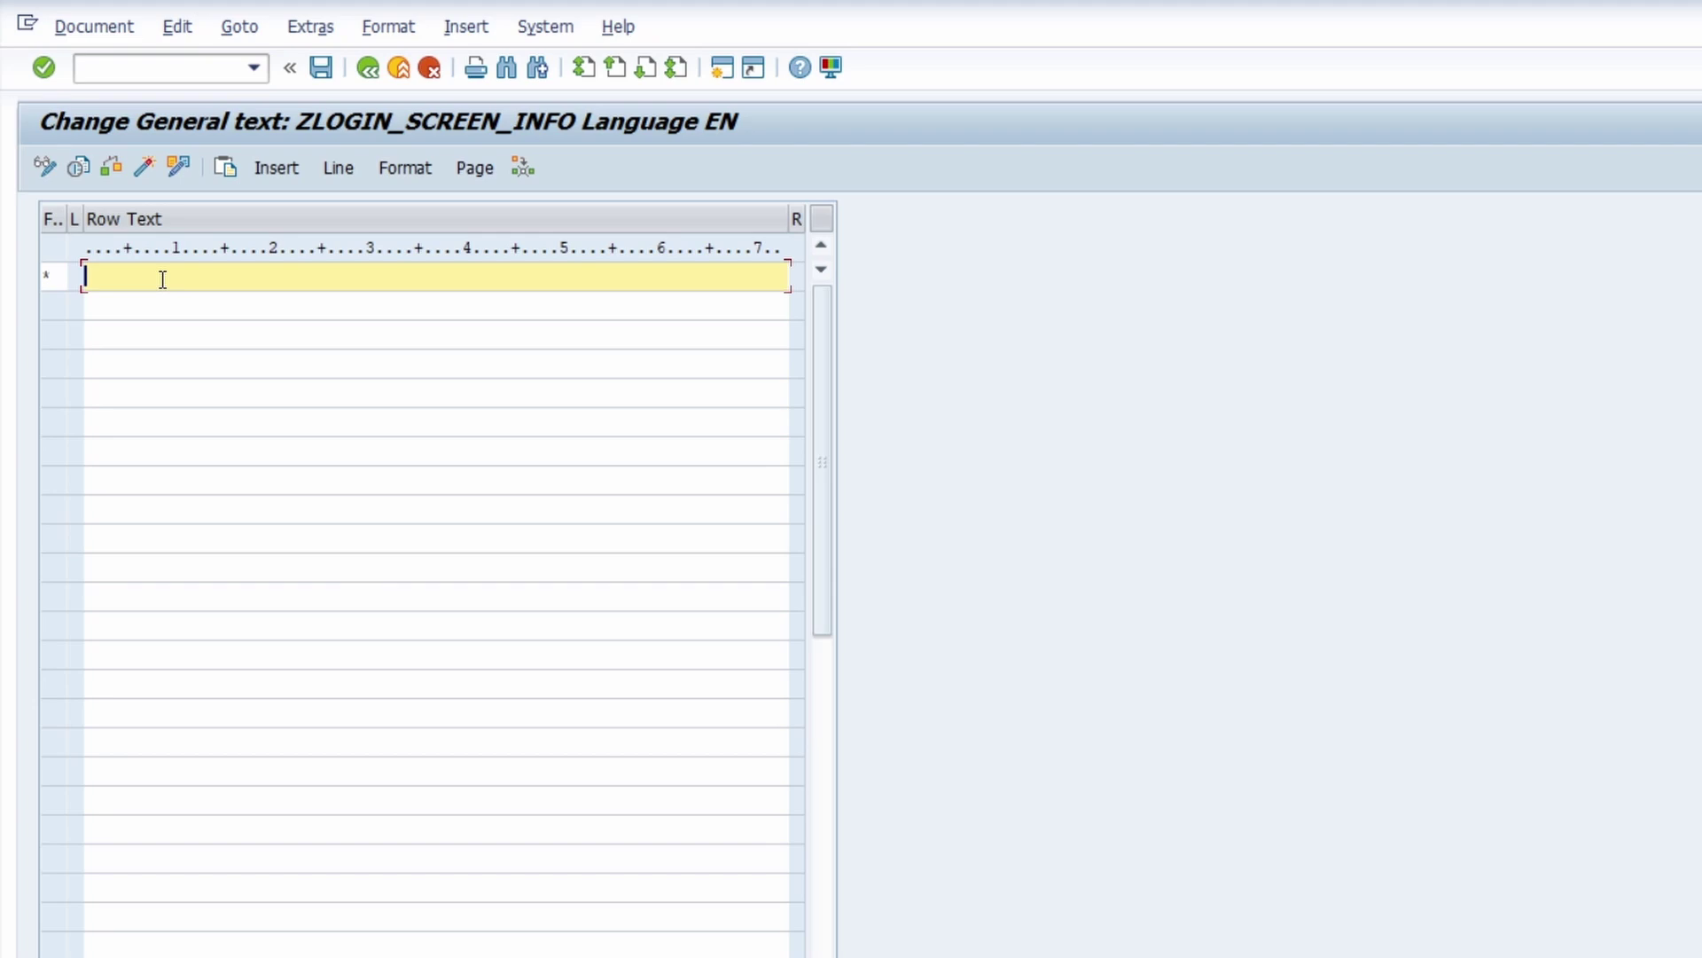
pyautogui.write('@')
pyautogui.write('@')
pyautogui.press('Left')
pyautogui.write('1')
pyautogui.write('D')
pyautogui.press('Right')
pyautogui.write('Welcome to the SA')
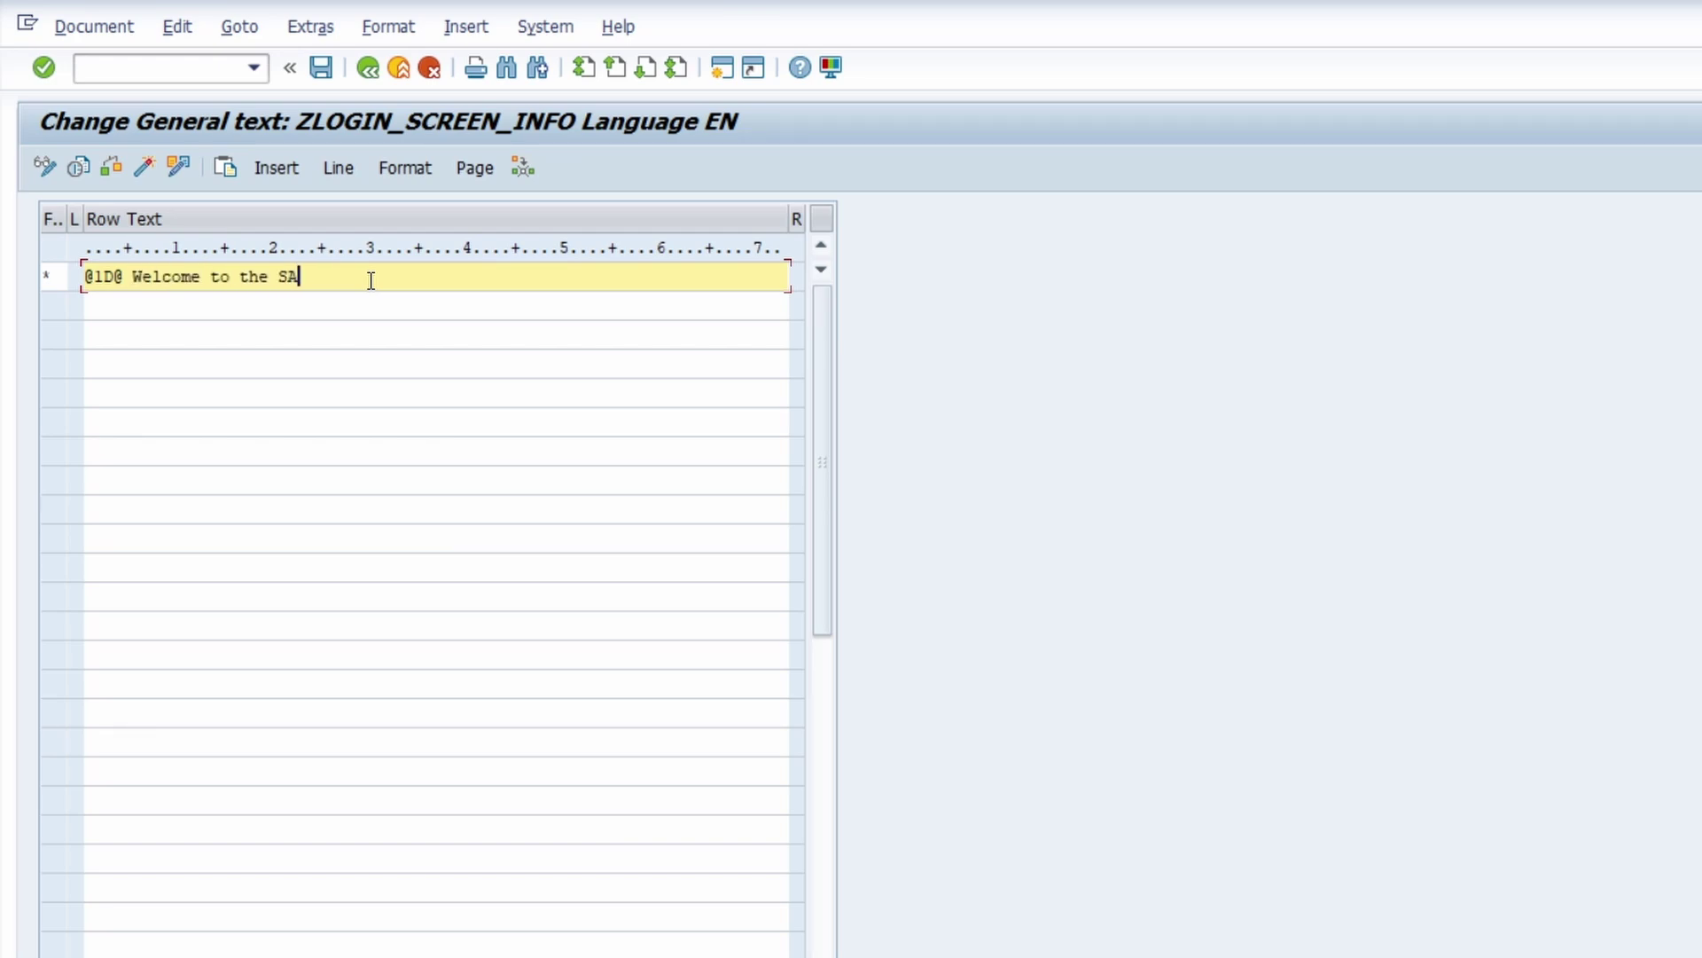
pyautogui.write('P system')
pyautogui.click(320, 71)
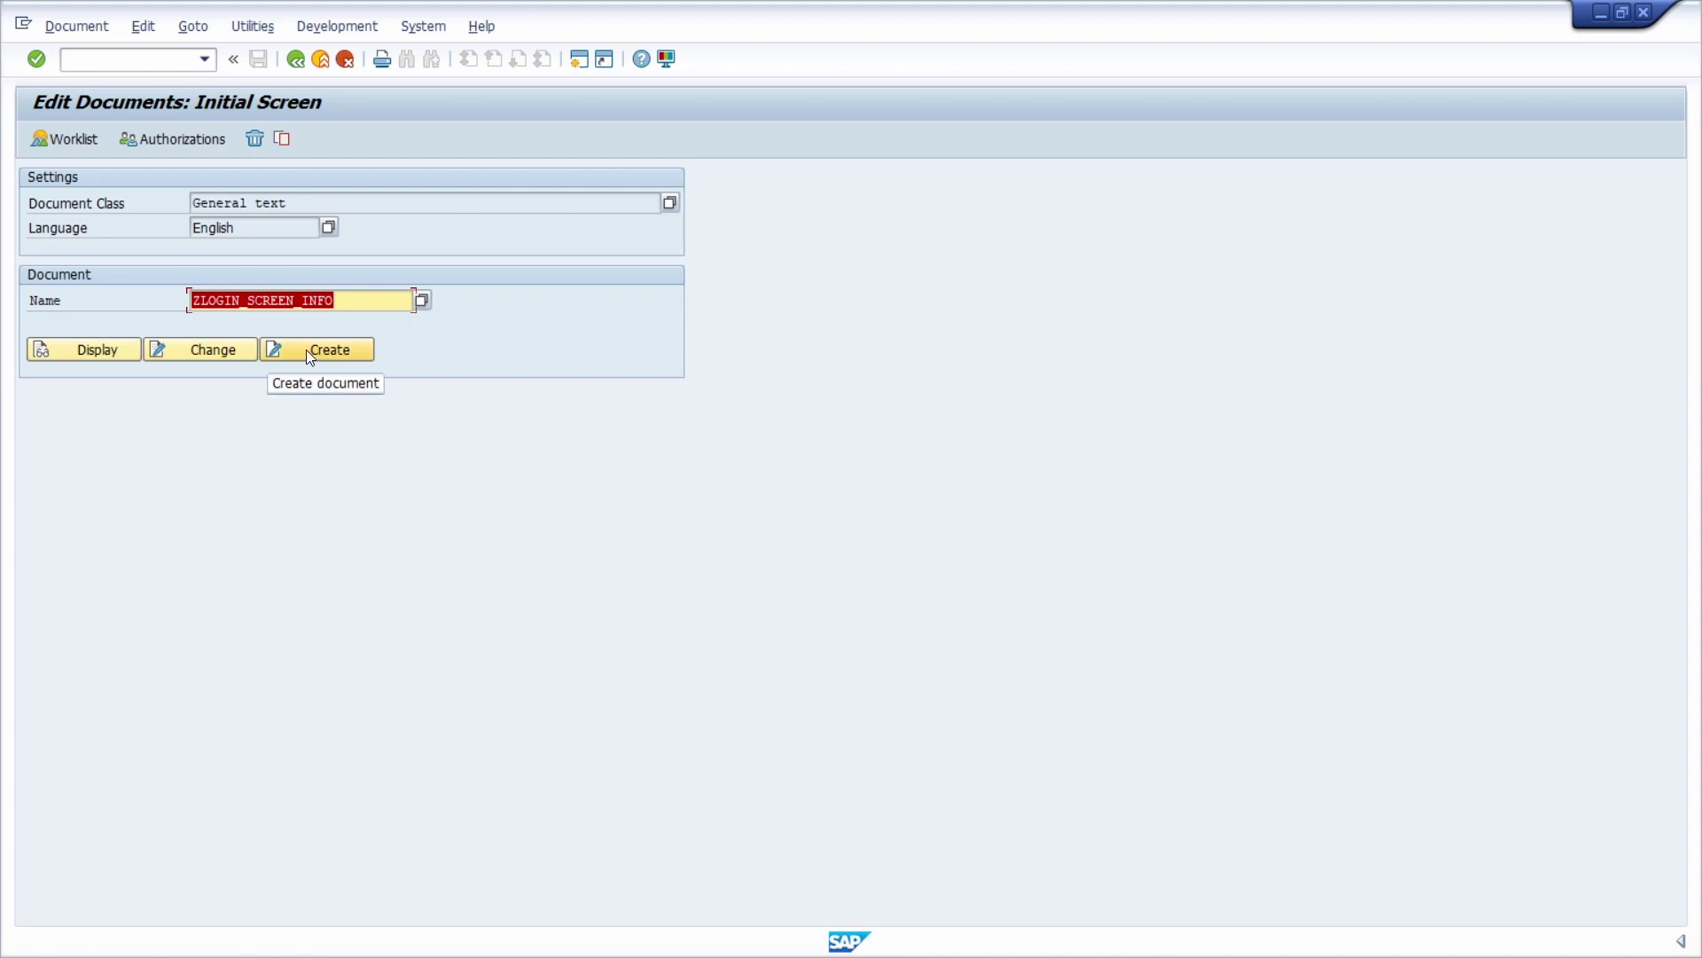
# - Attempt Create on ZLOGIN_SCREEN_INFO and cancel the Create Modification prompt
pyautogui.click(224, 355)
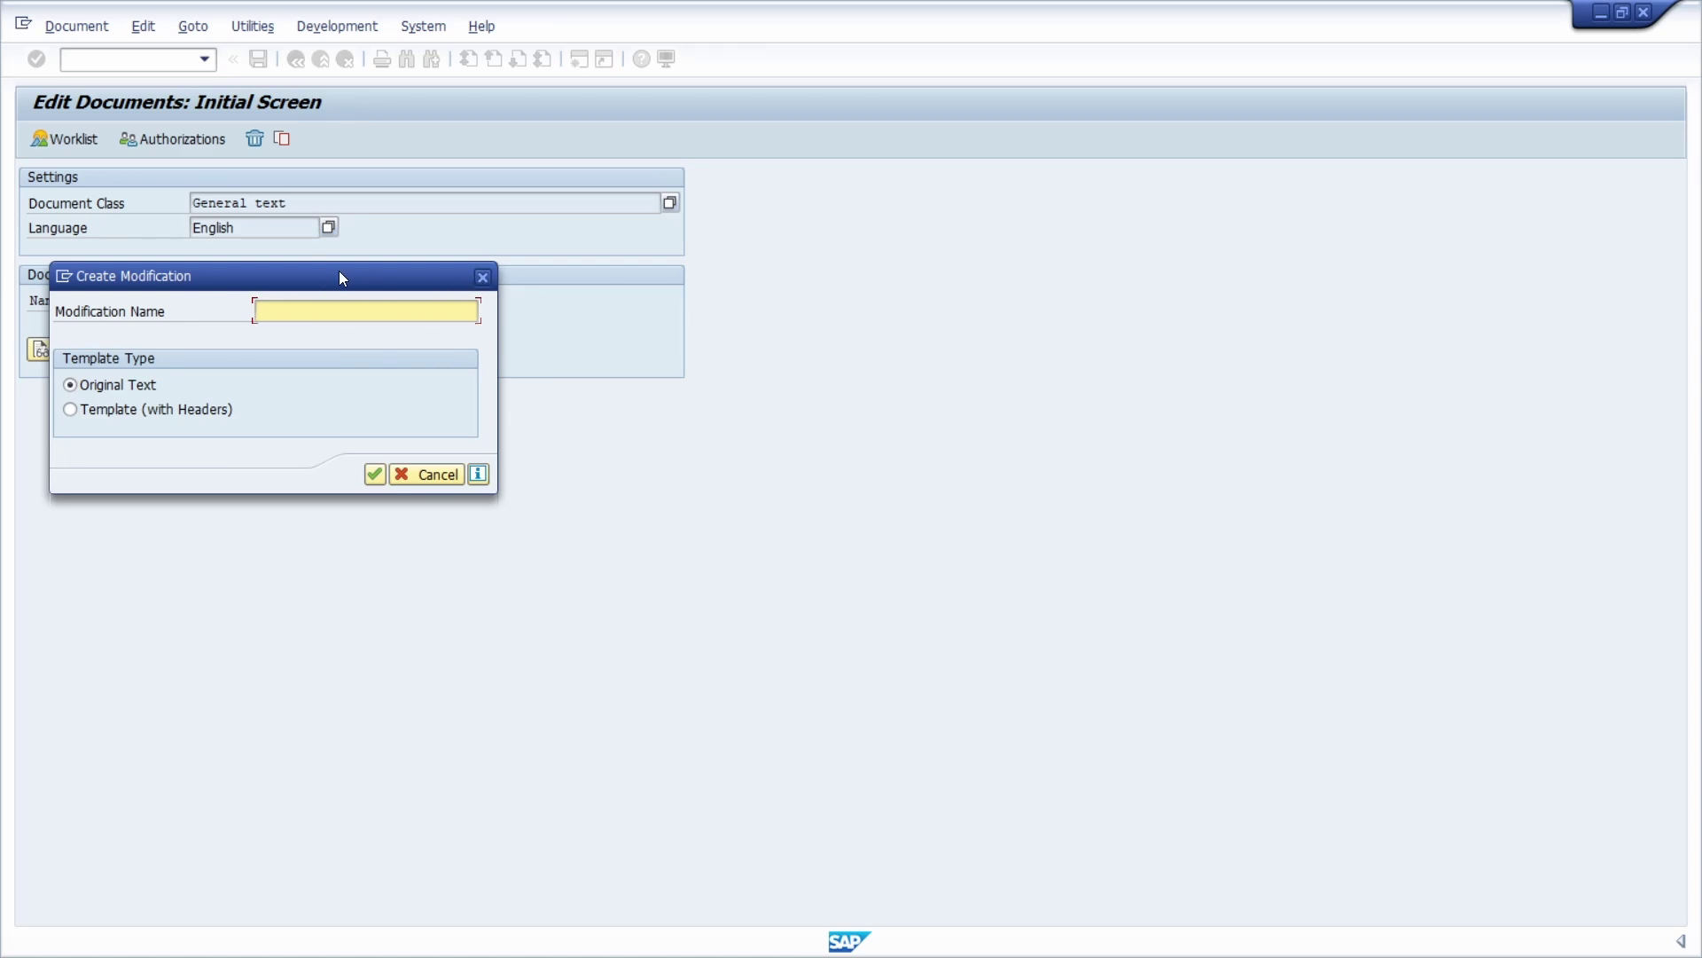
pyautogui.click(483, 279)
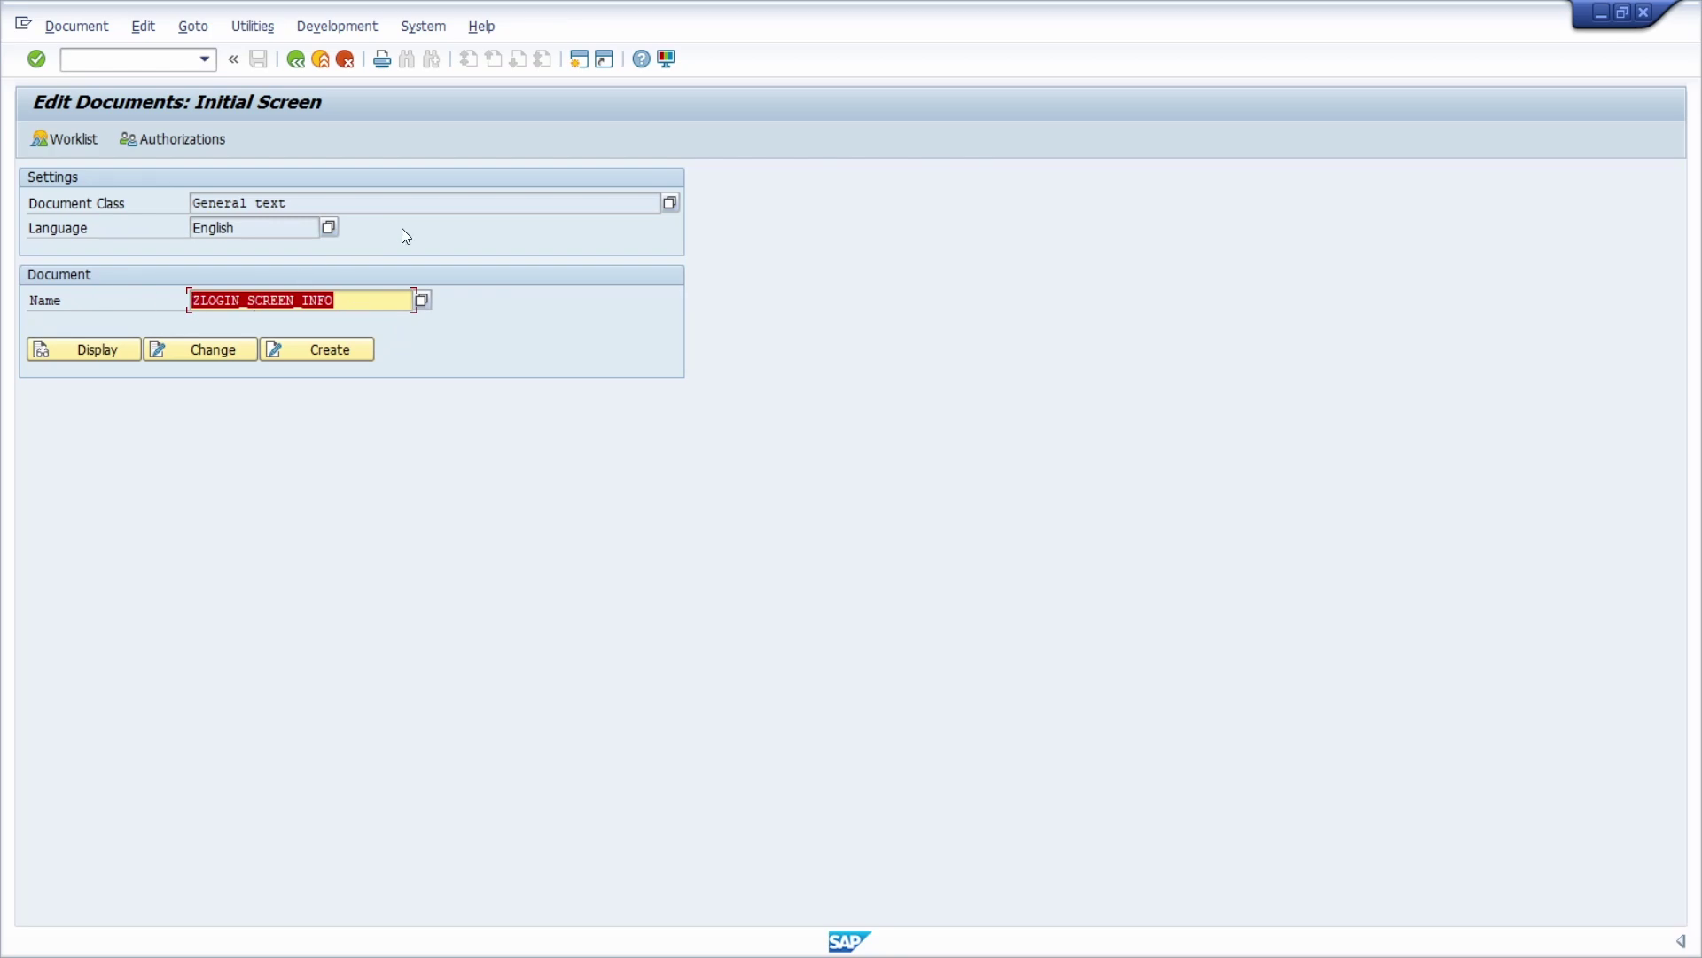
# - Restart SE61 via /nse61 and delete ZLOGIN_SCREEN_INFO in all languages
pyautogui.hotkey('ctrl', '/')
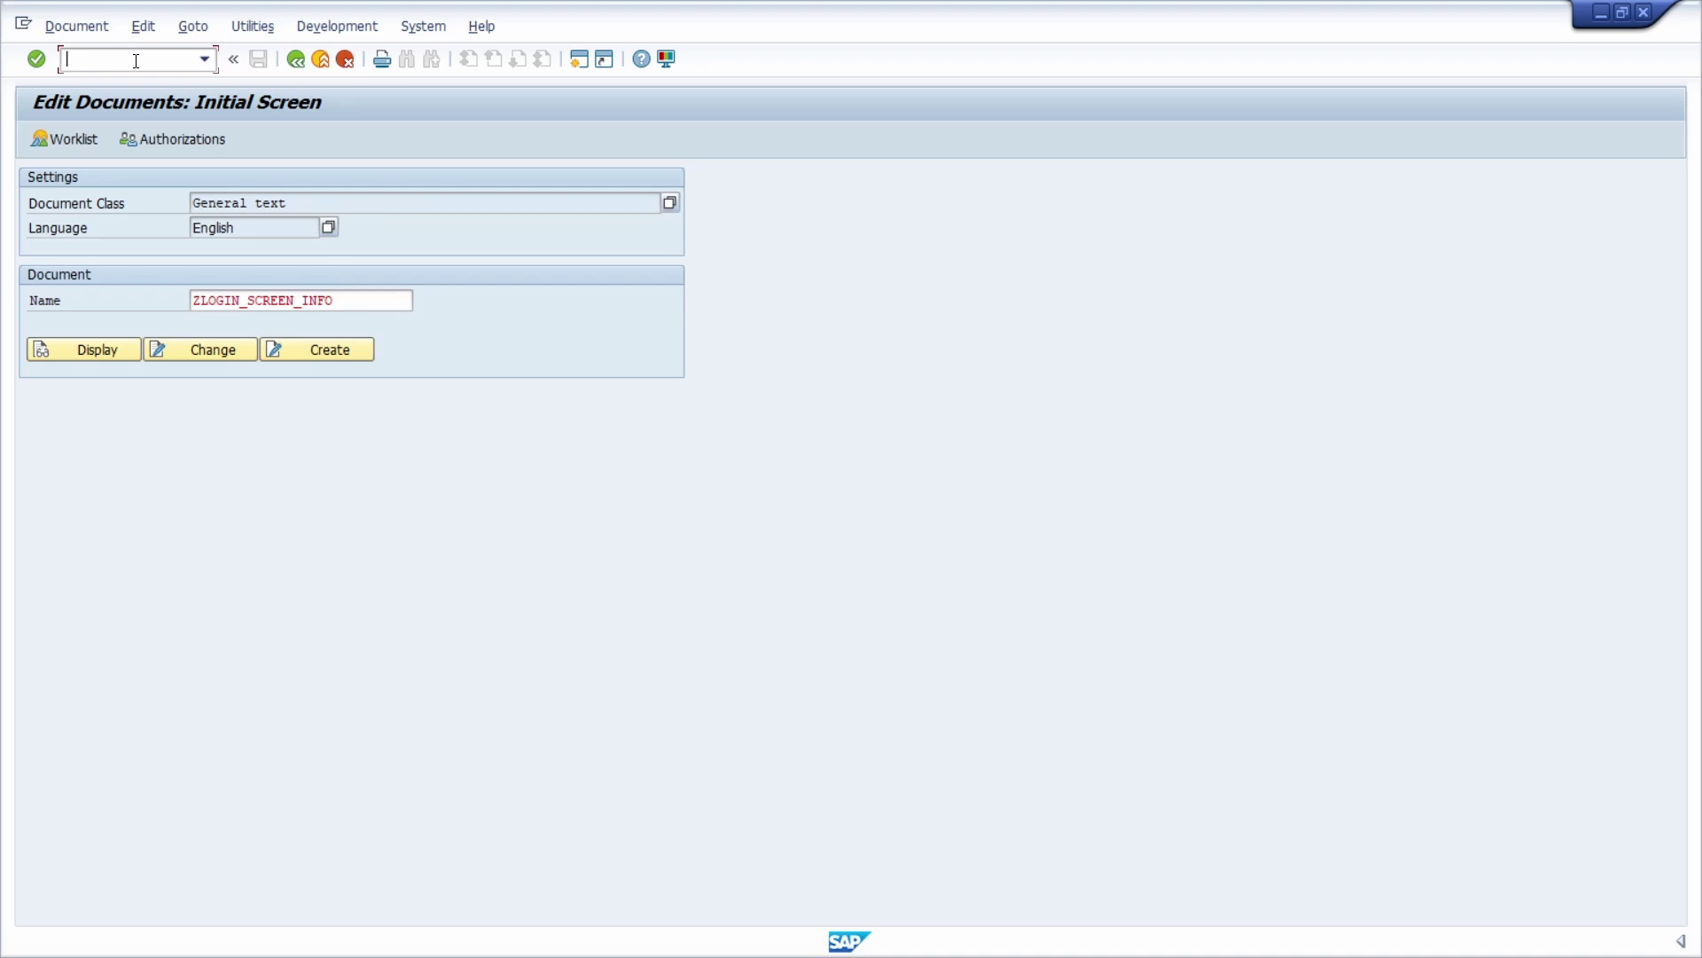
pyautogui.write('/nse61')
pyautogui.press('Return')
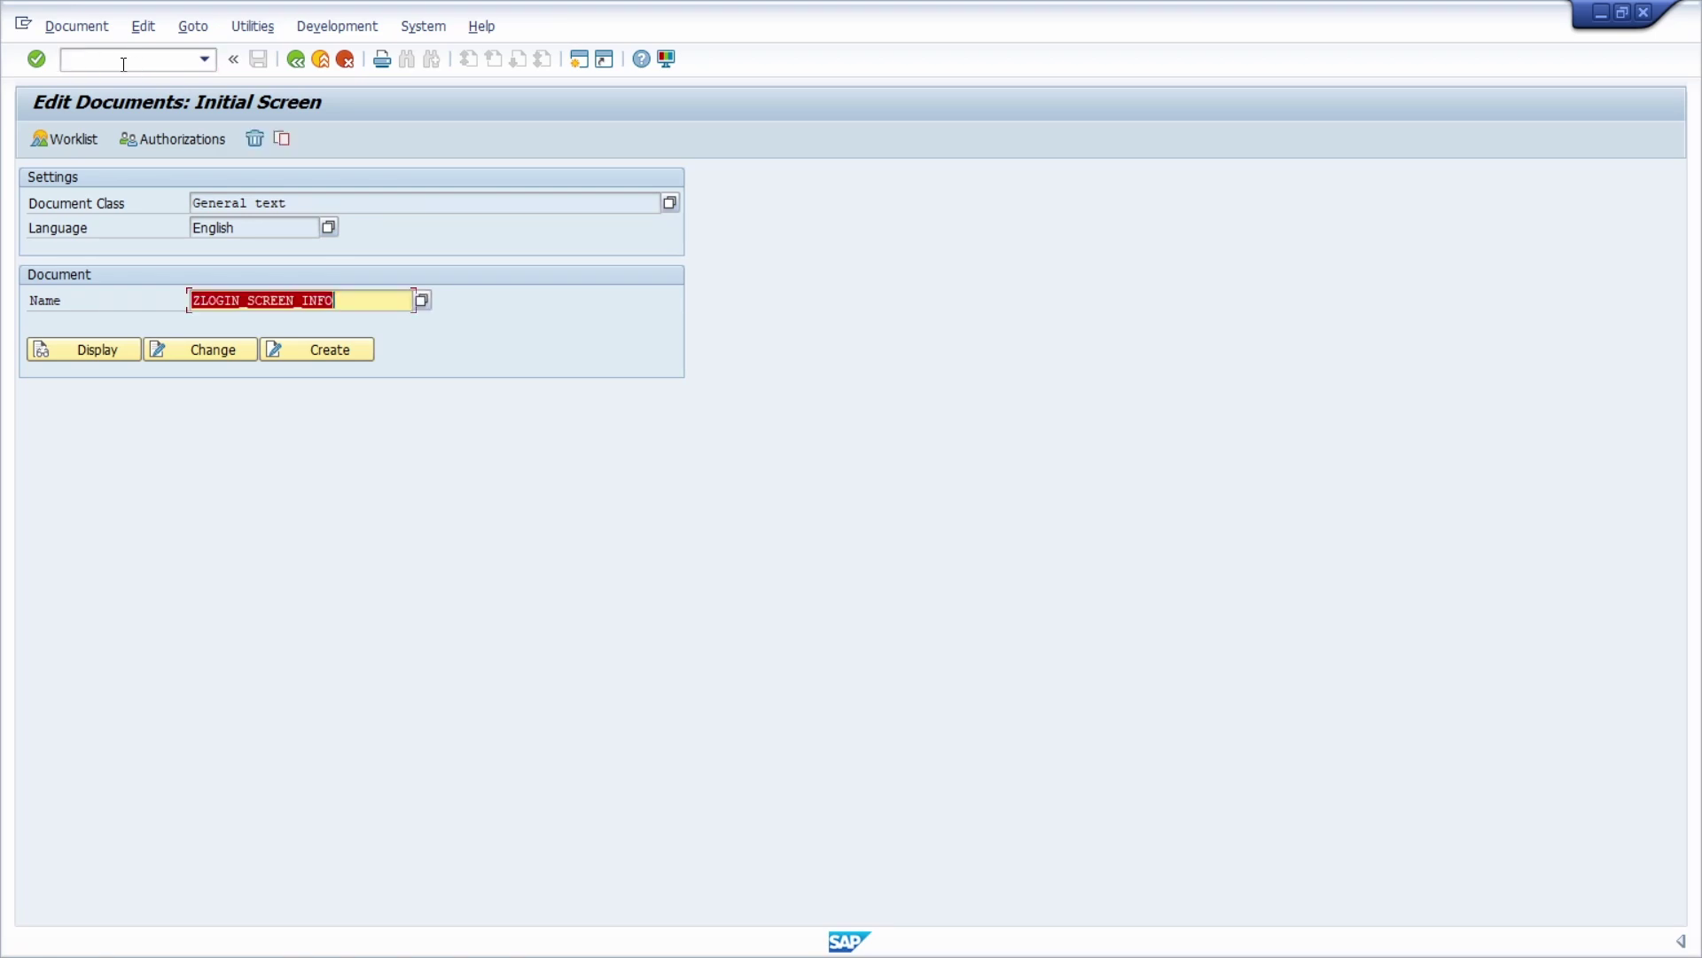
pyautogui.click(254, 140)
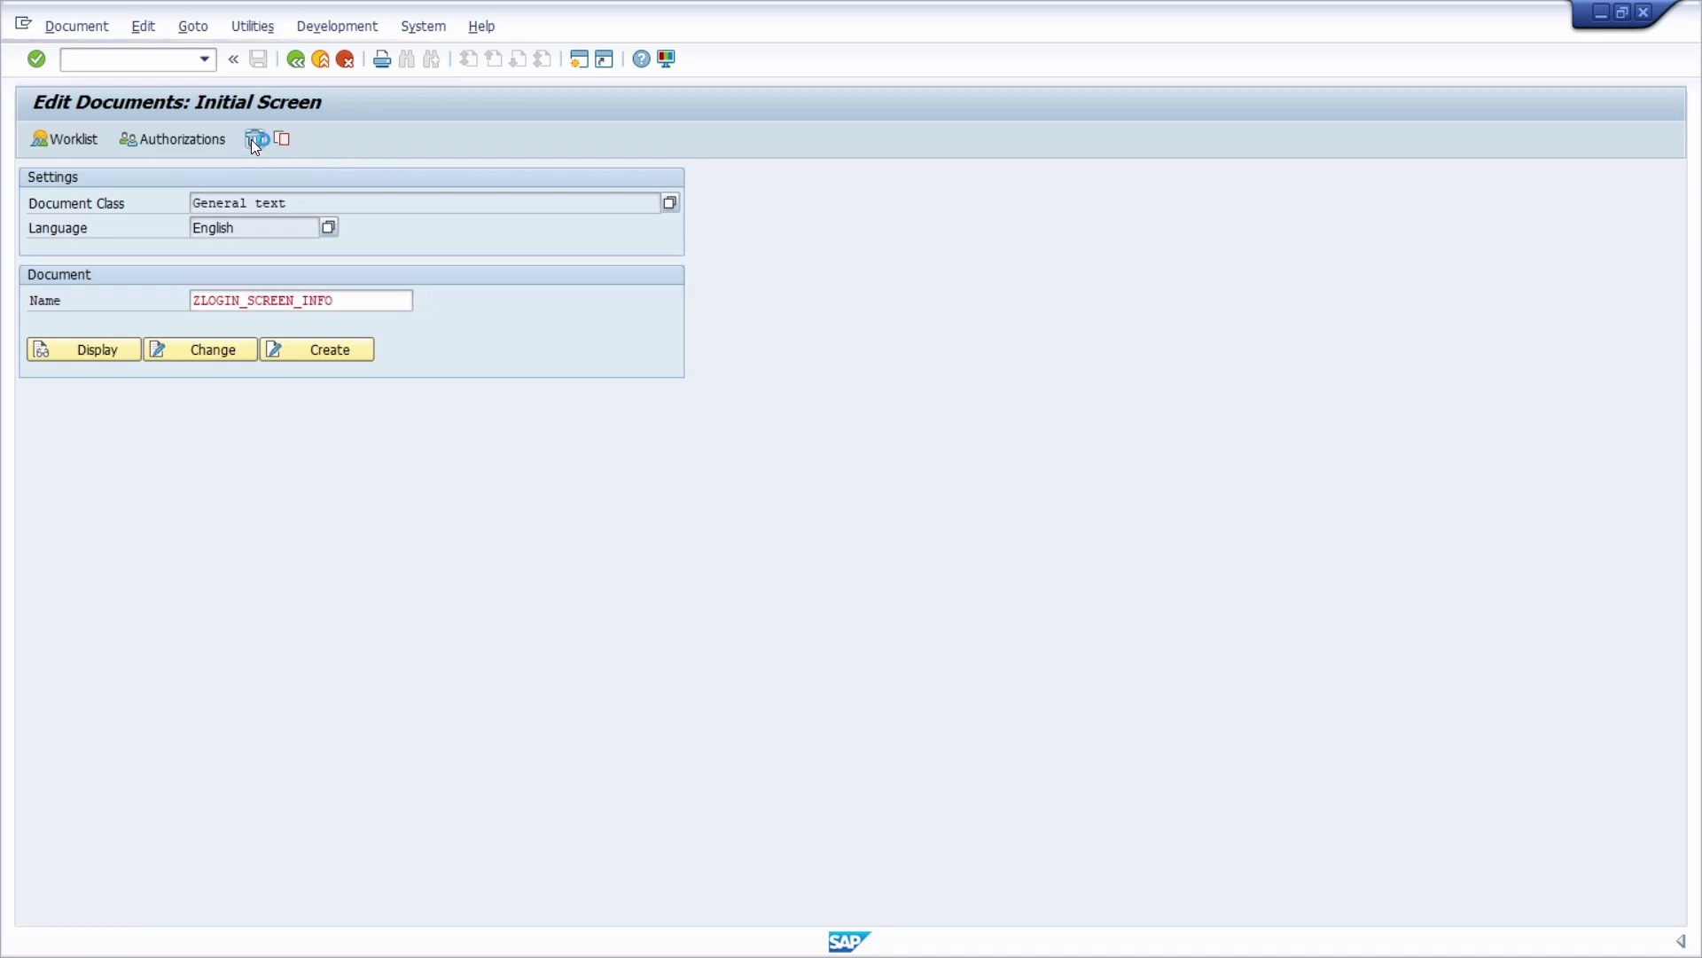
pyautogui.click(277, 434)
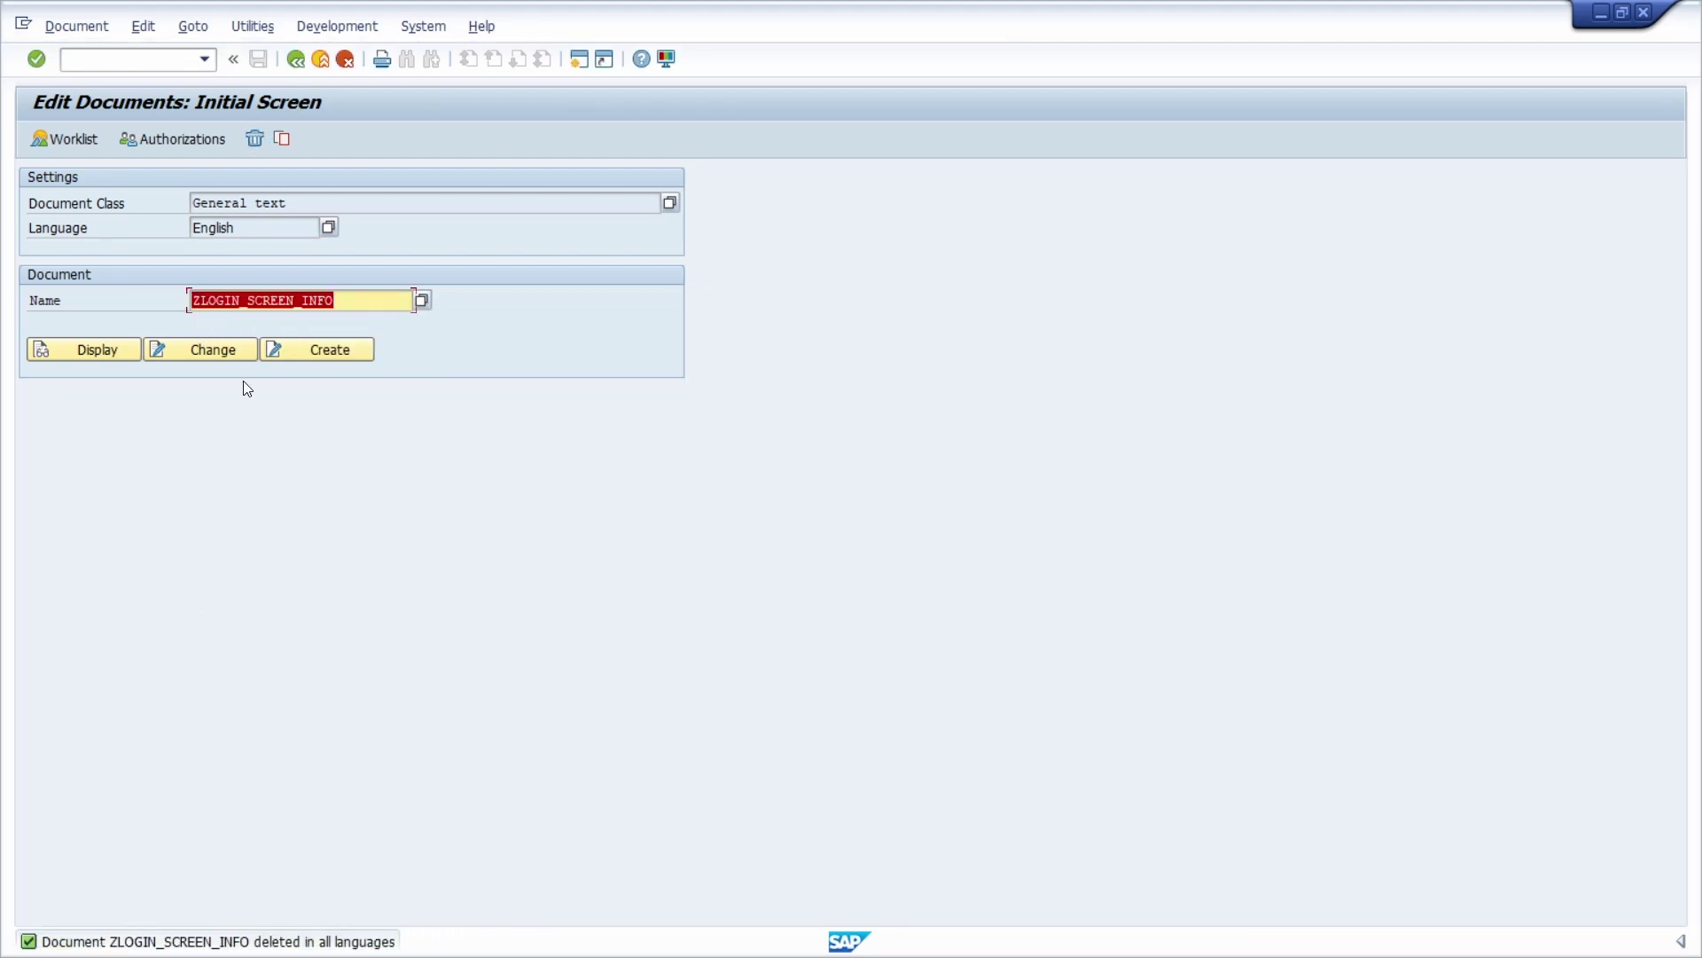
# - Recreate ZLOGIN_SCREEN_INFO as a new General text, confirming the repairs warning
pyautogui.click(326, 350)
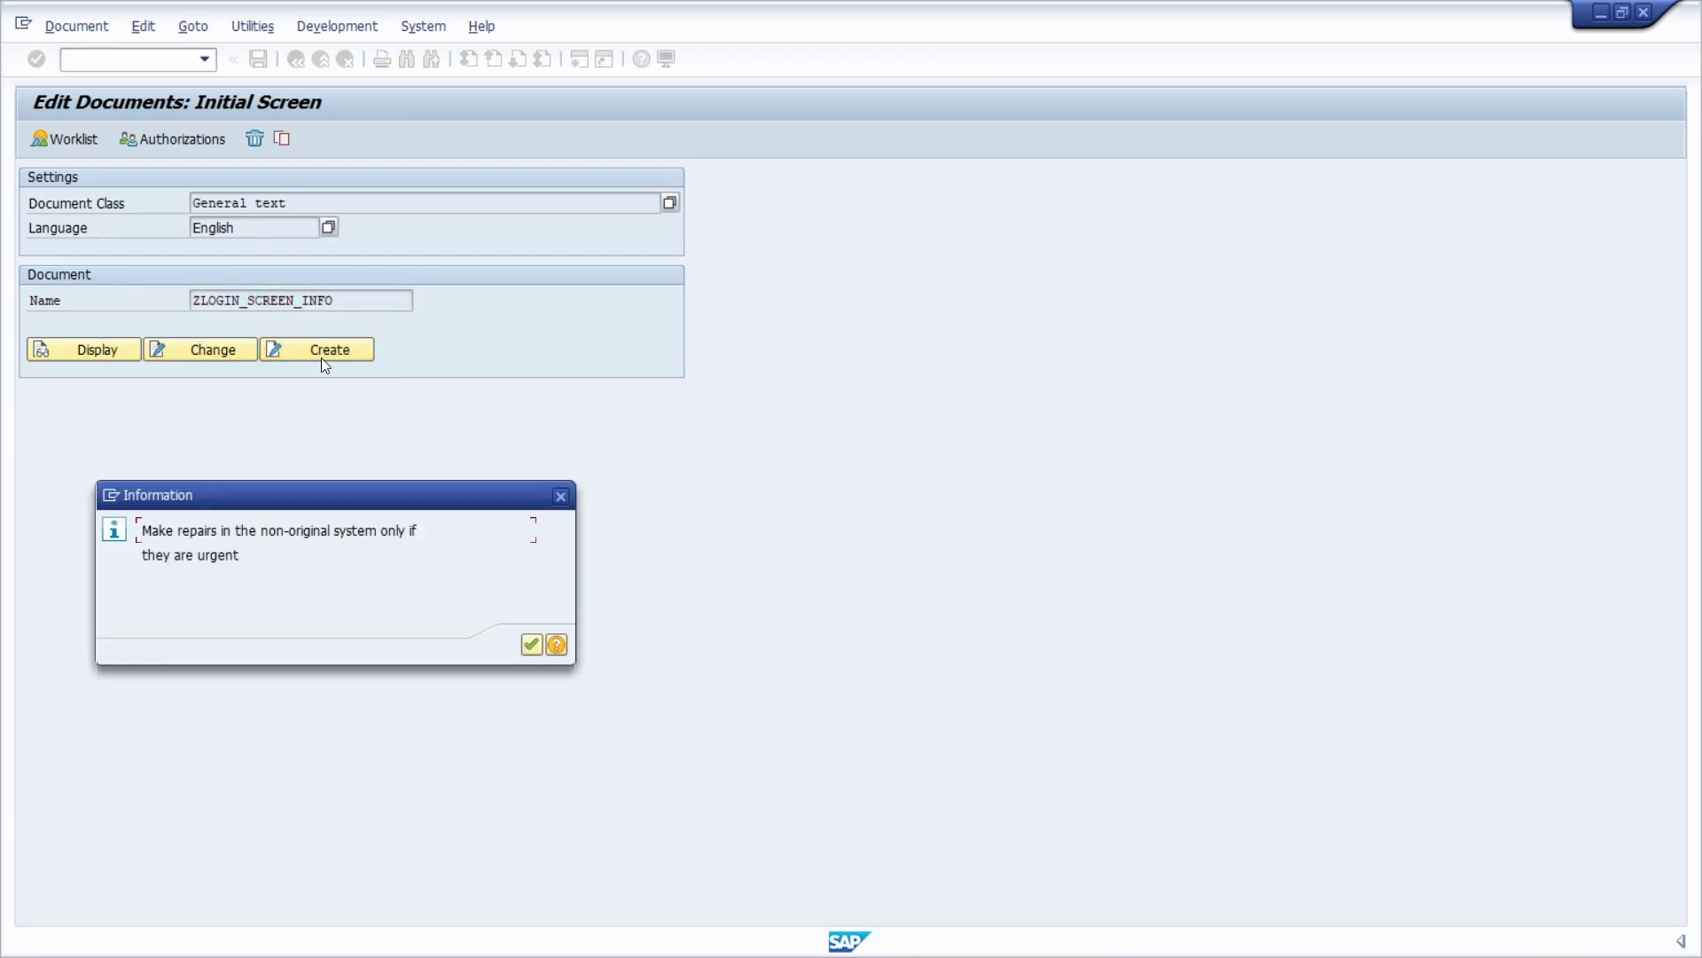
pyautogui.click(530, 644)
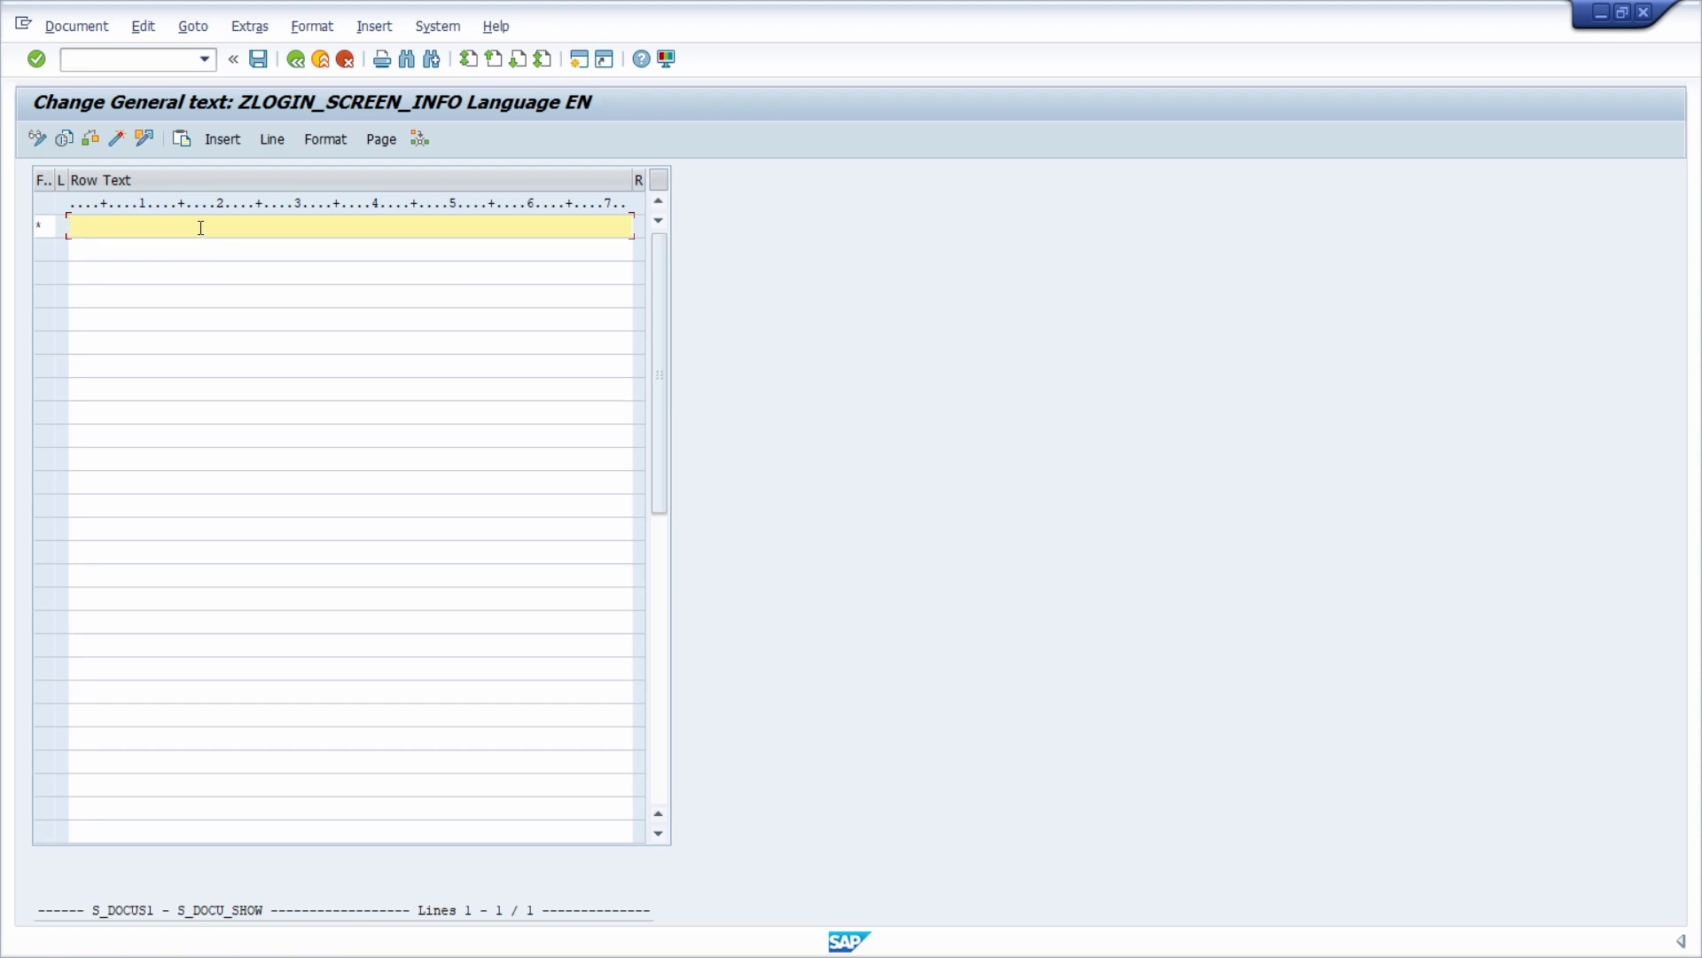
pyautogui.click(188, 30)
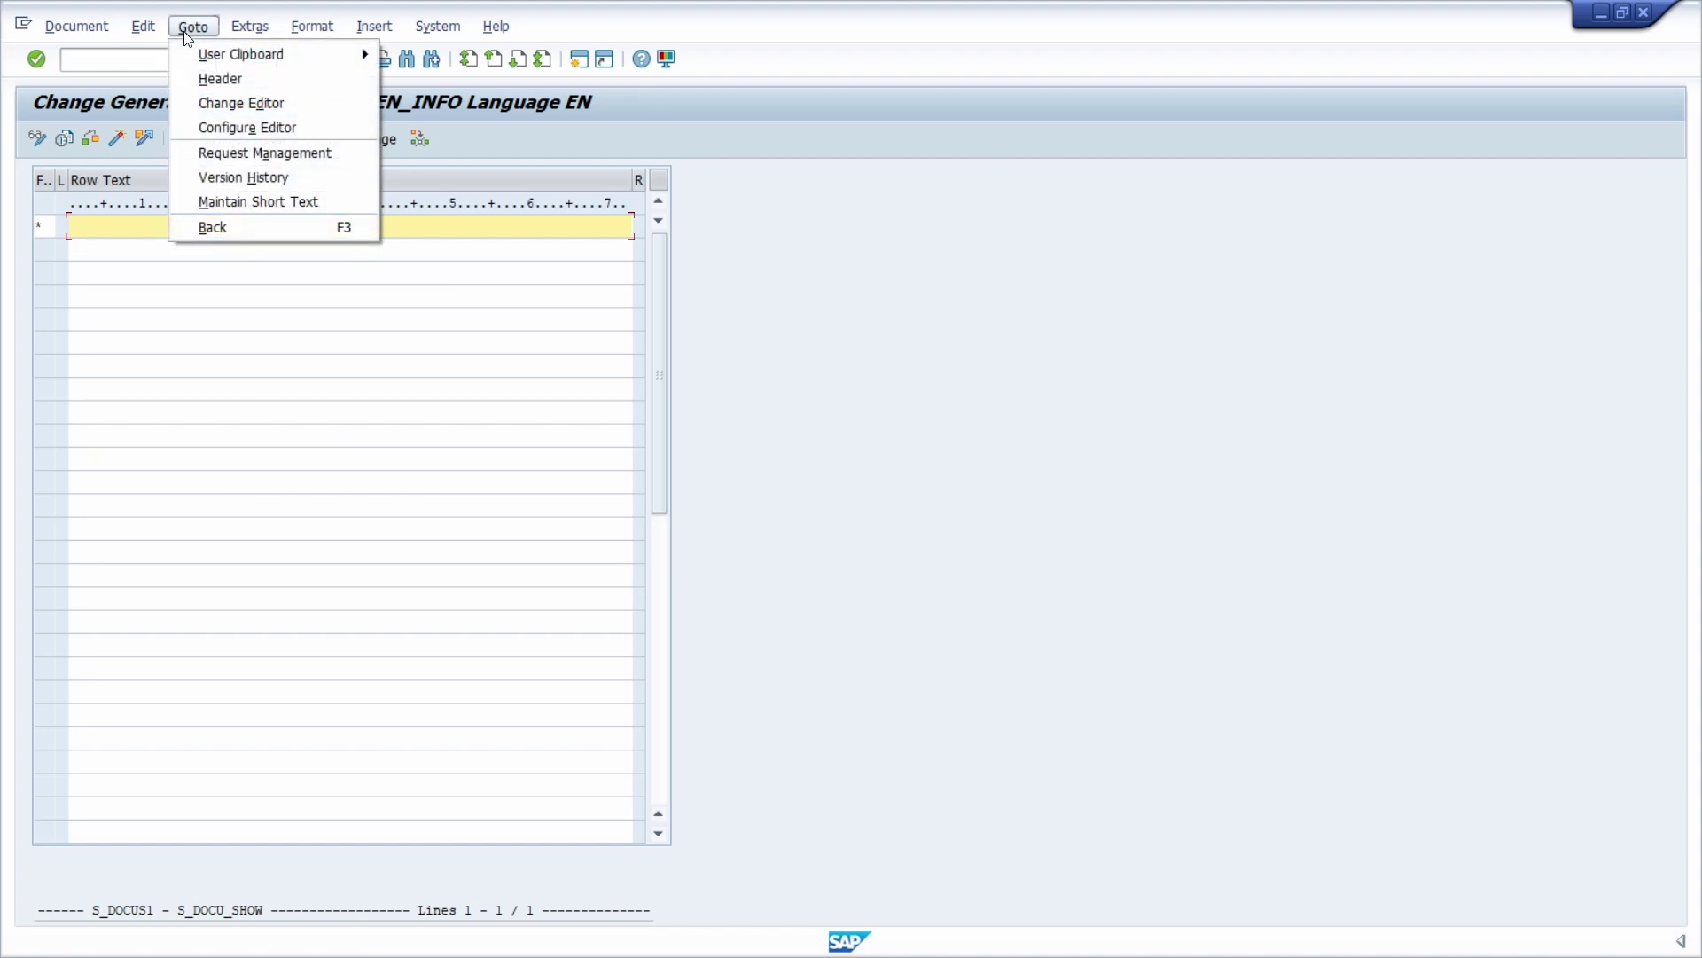
pyautogui.click(234, 129)
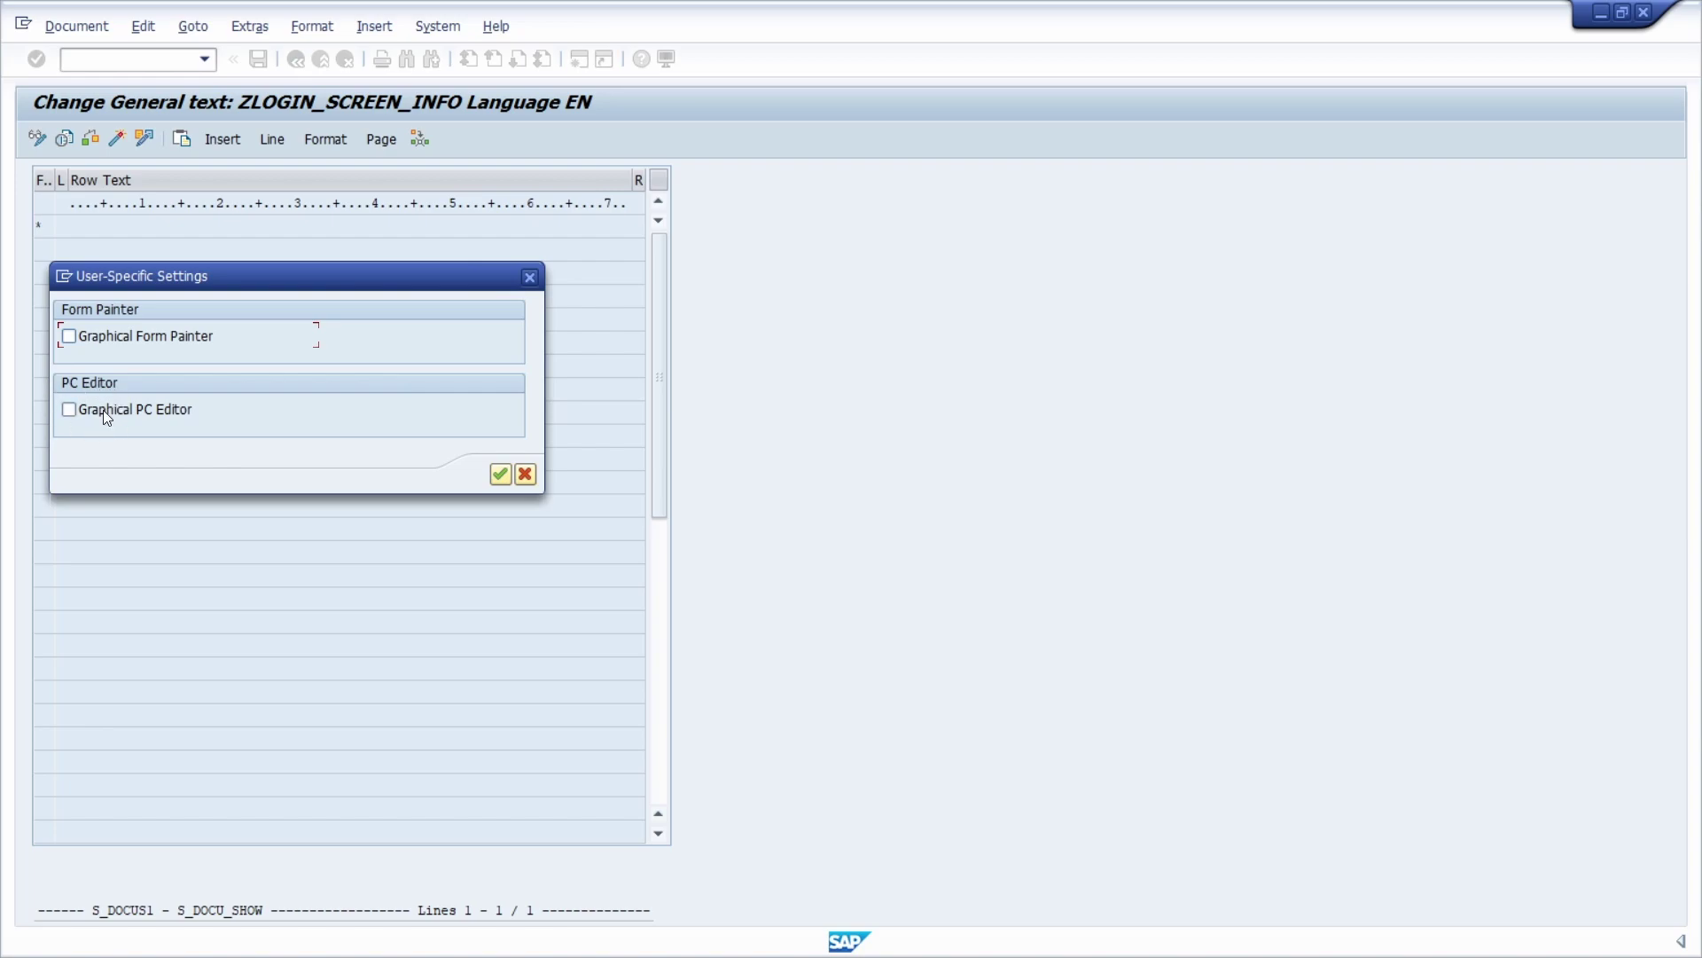
pyautogui.click(524, 476)
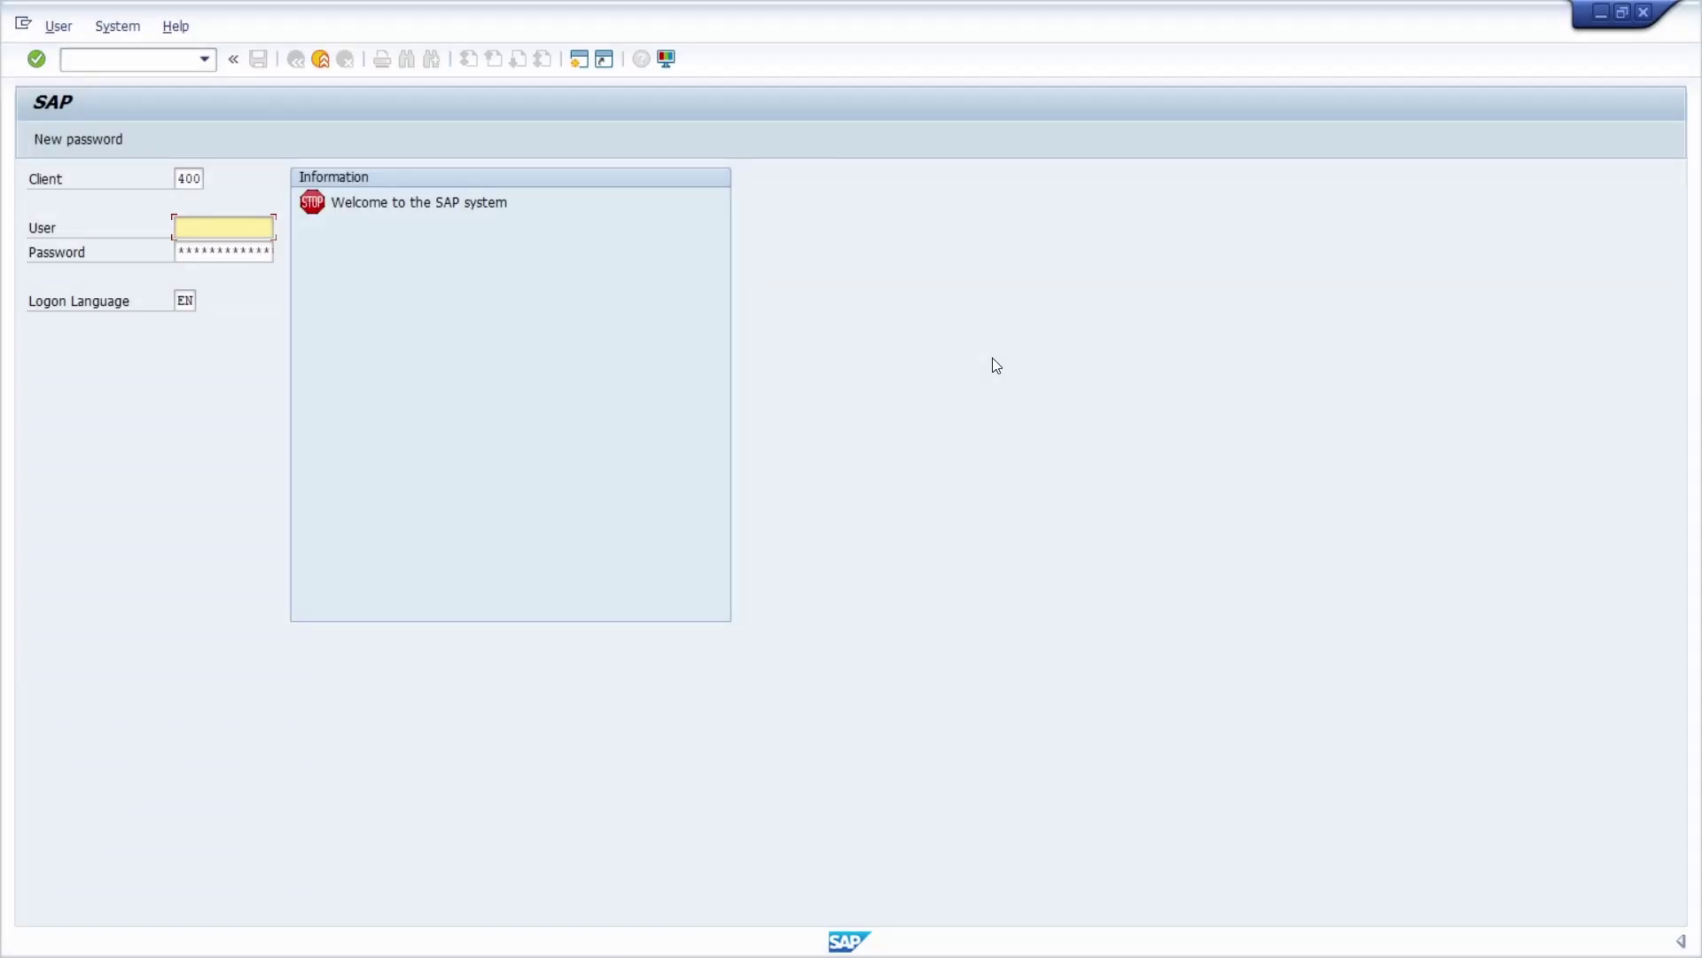
# - Minimize the logon window showing the saved welcome text to reveal SAP Logon
pyautogui.click(1601, 12)
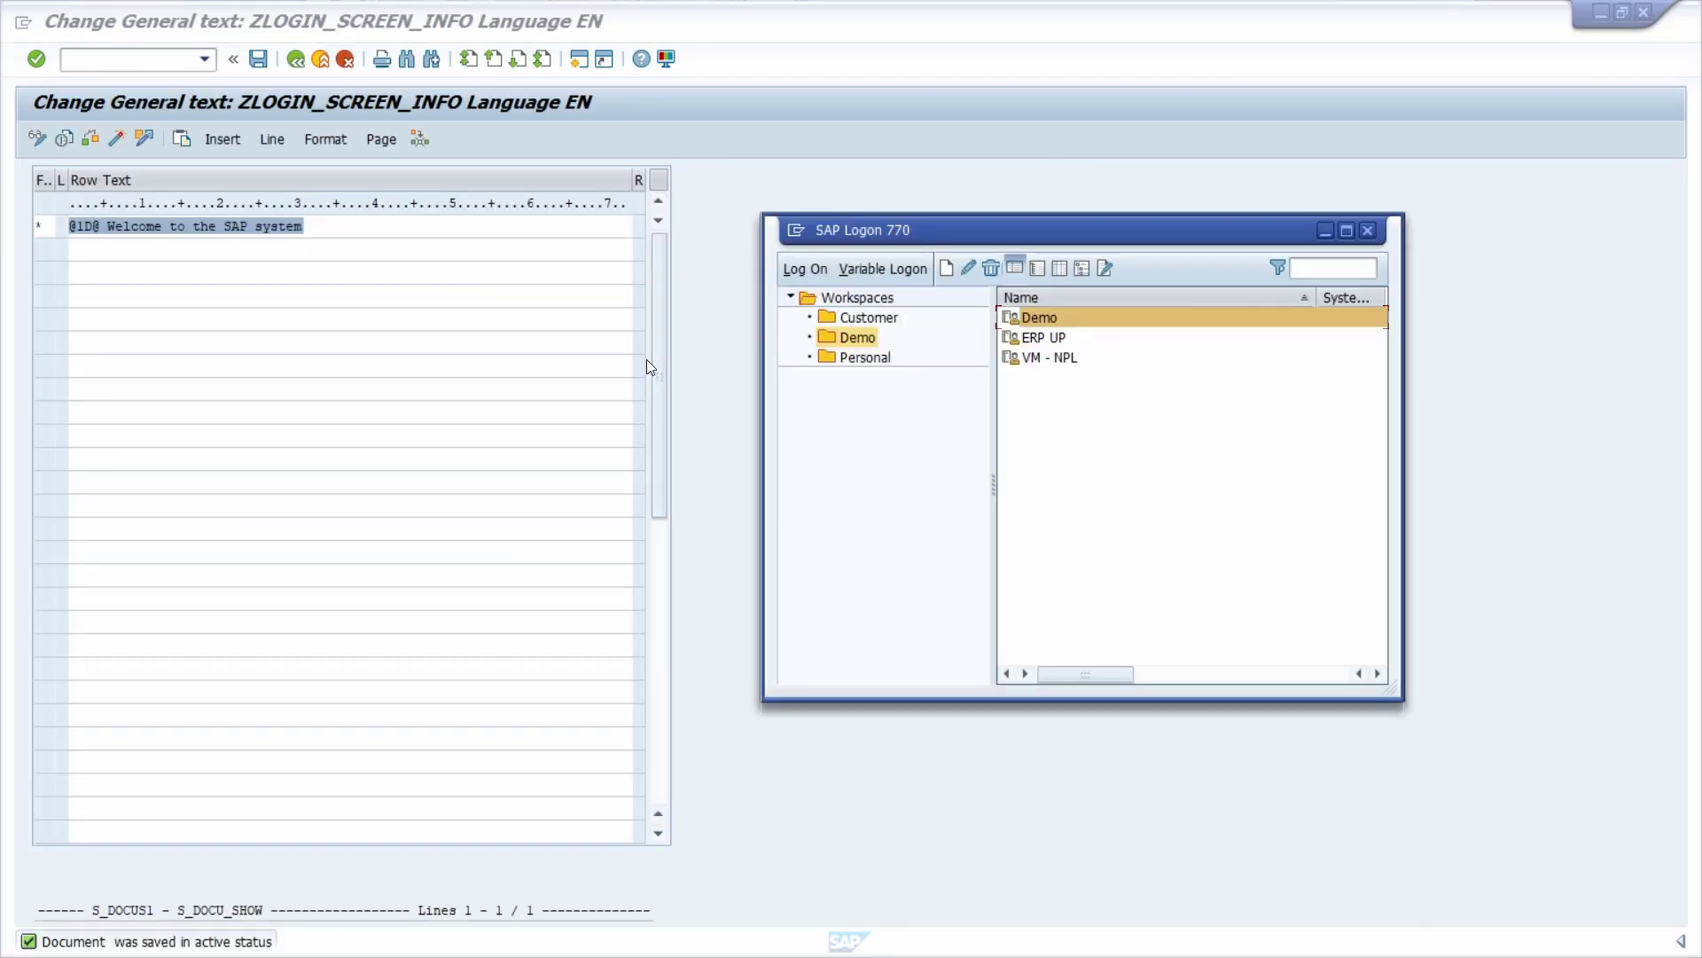